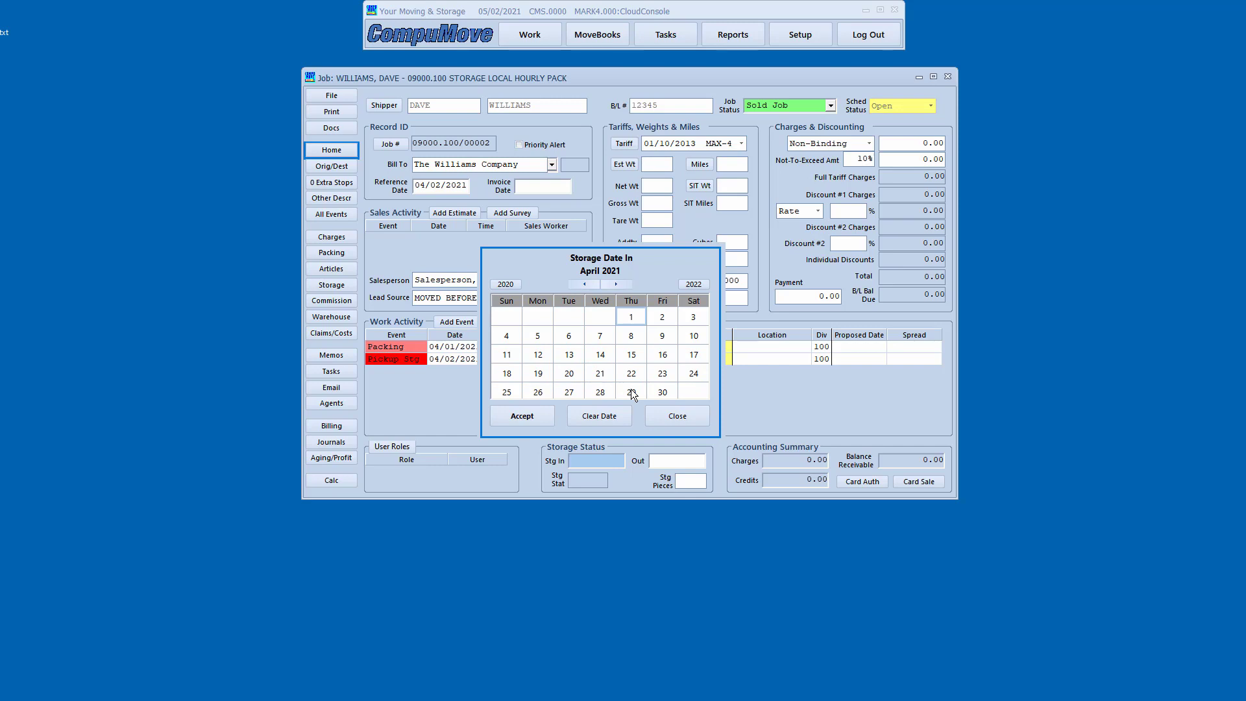
Step: Set the job's storage-in date to 04/29/2021 and bring up its recurring storage billing setup
double_click(631, 392)
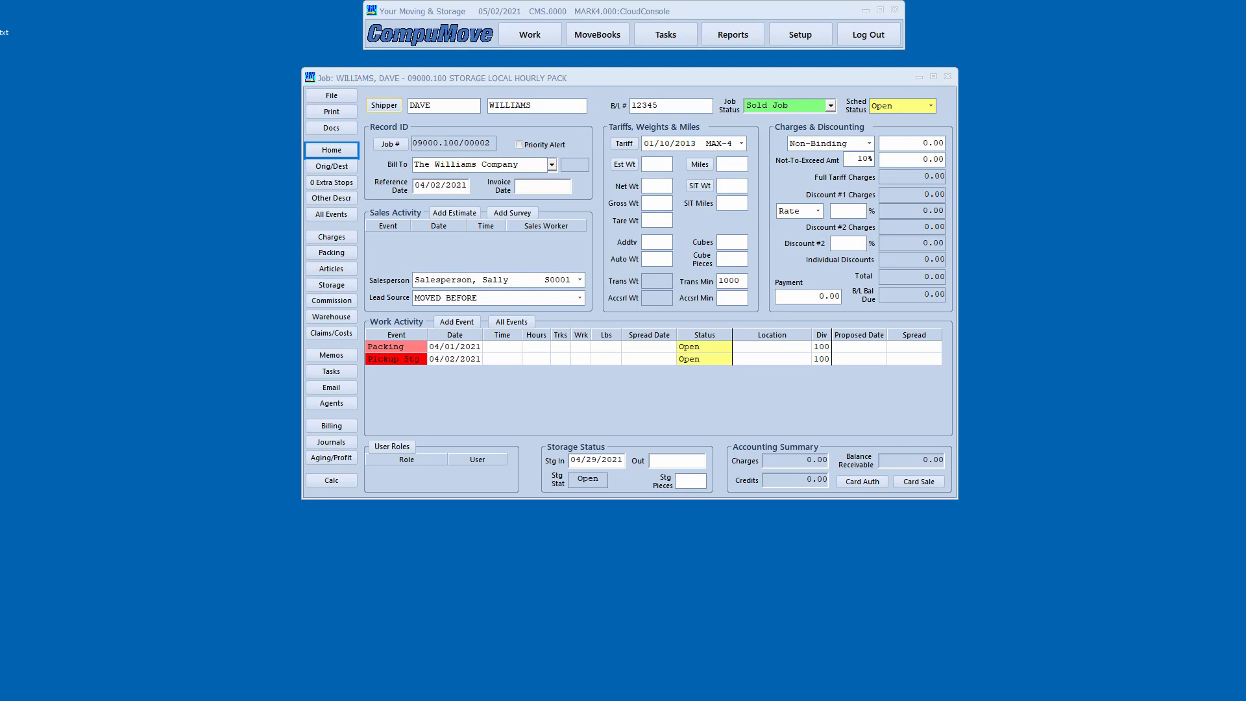
left_click(319, 286)
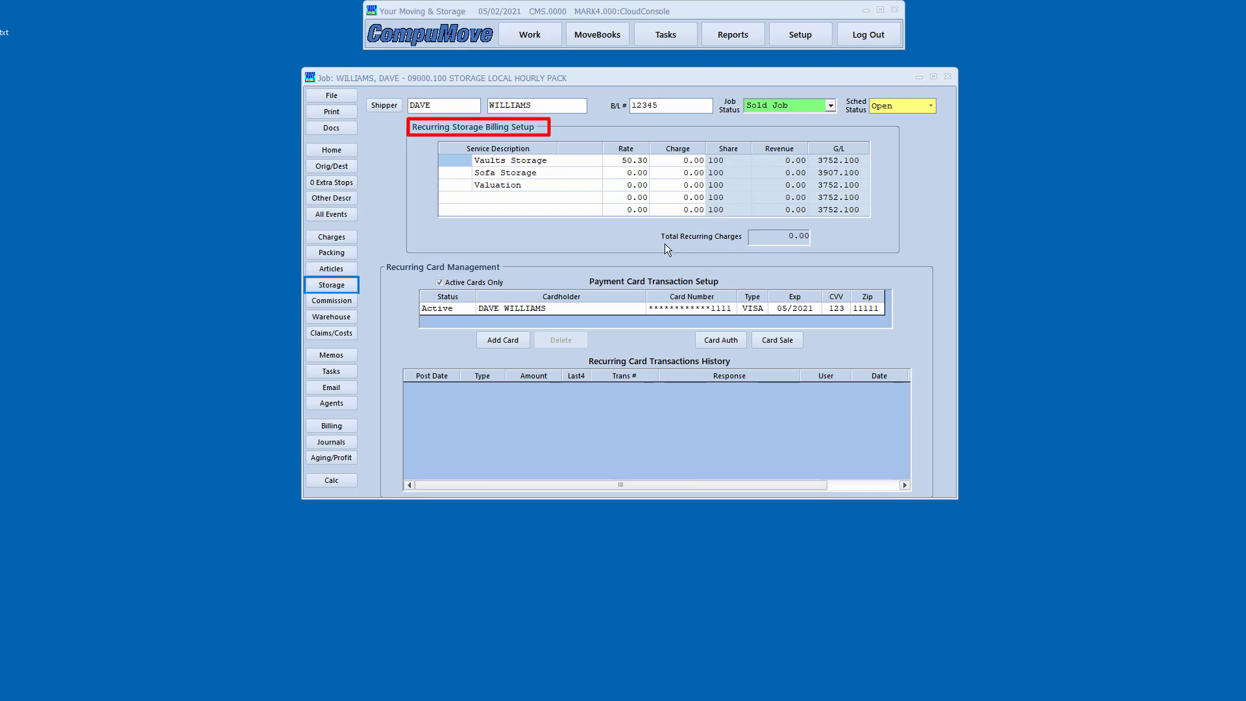
left_click_drag(672, 244, 843, 255)
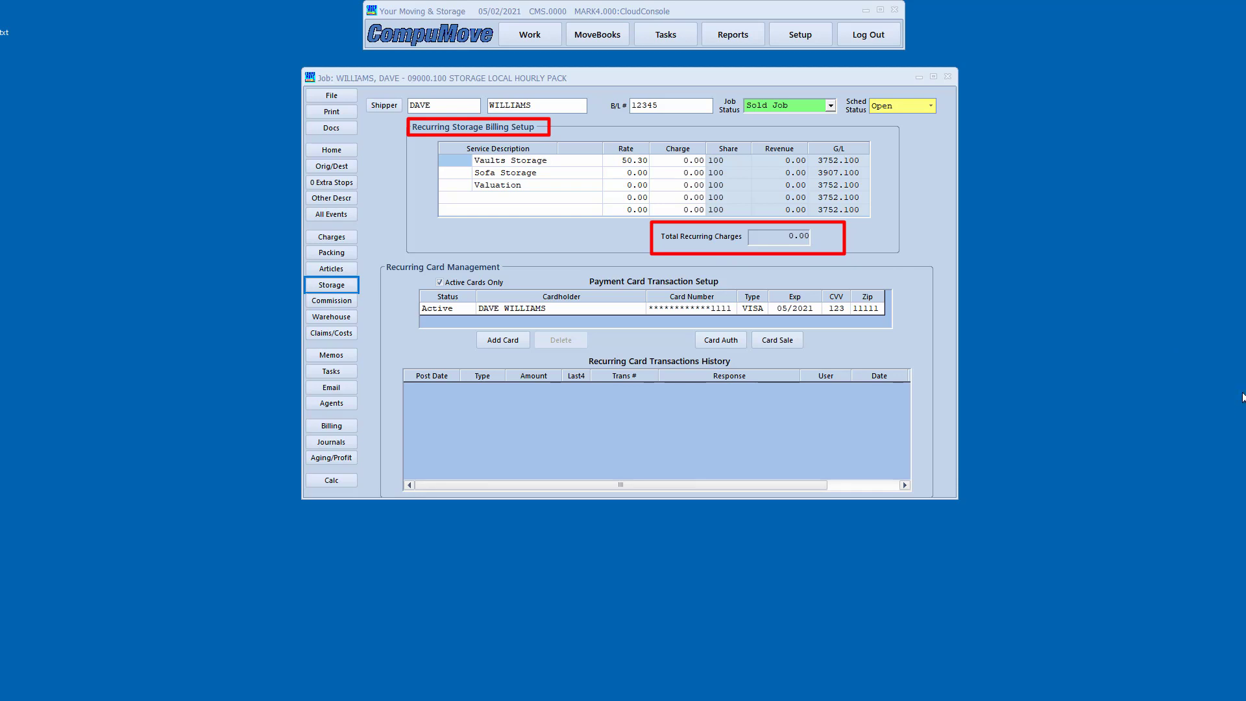
key("Escape")
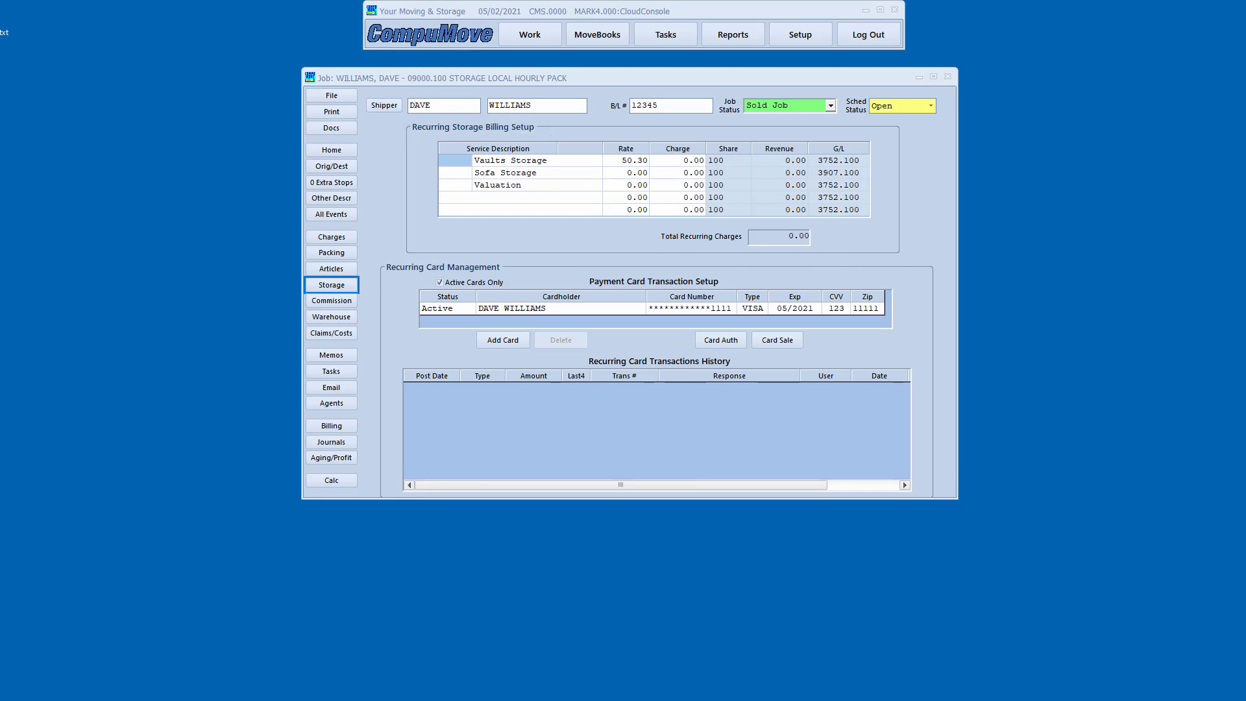
Step: Set the recurring storage charges to 2 Vaults Storage at a rate of 50 and 1 Sofa Storage at a rate of 25
left_click(465, 167)
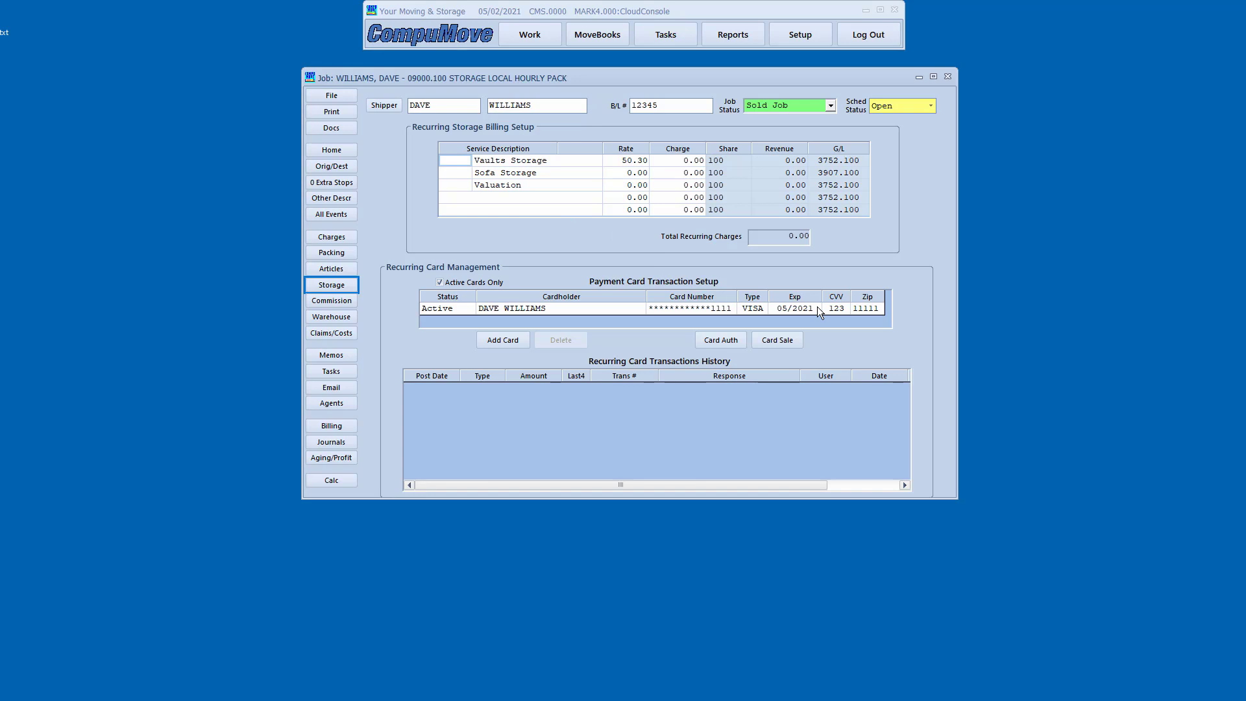
type("2")
key("Tab")
type("50")
key("Return")
key("Down")
type("25")
key("Return")
type("1")
key("Return")
left_click_drag(741, 142, 822, 183)
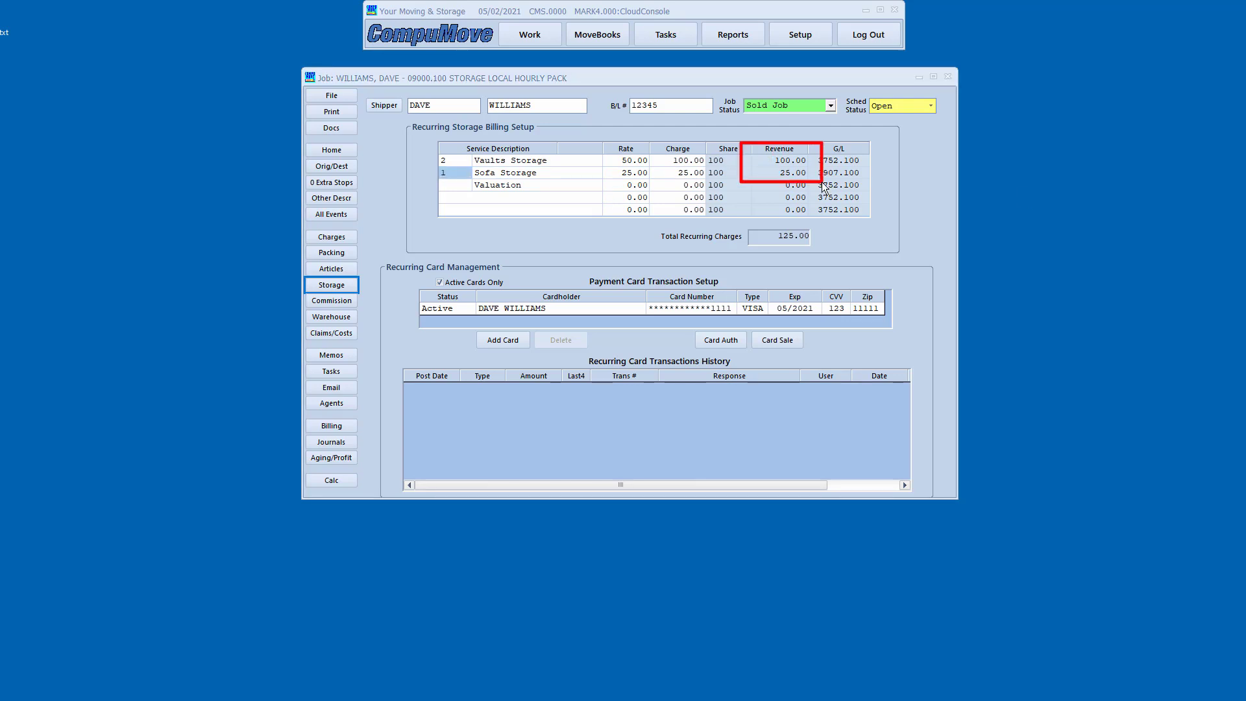
left_click_drag(757, 219, 816, 255)
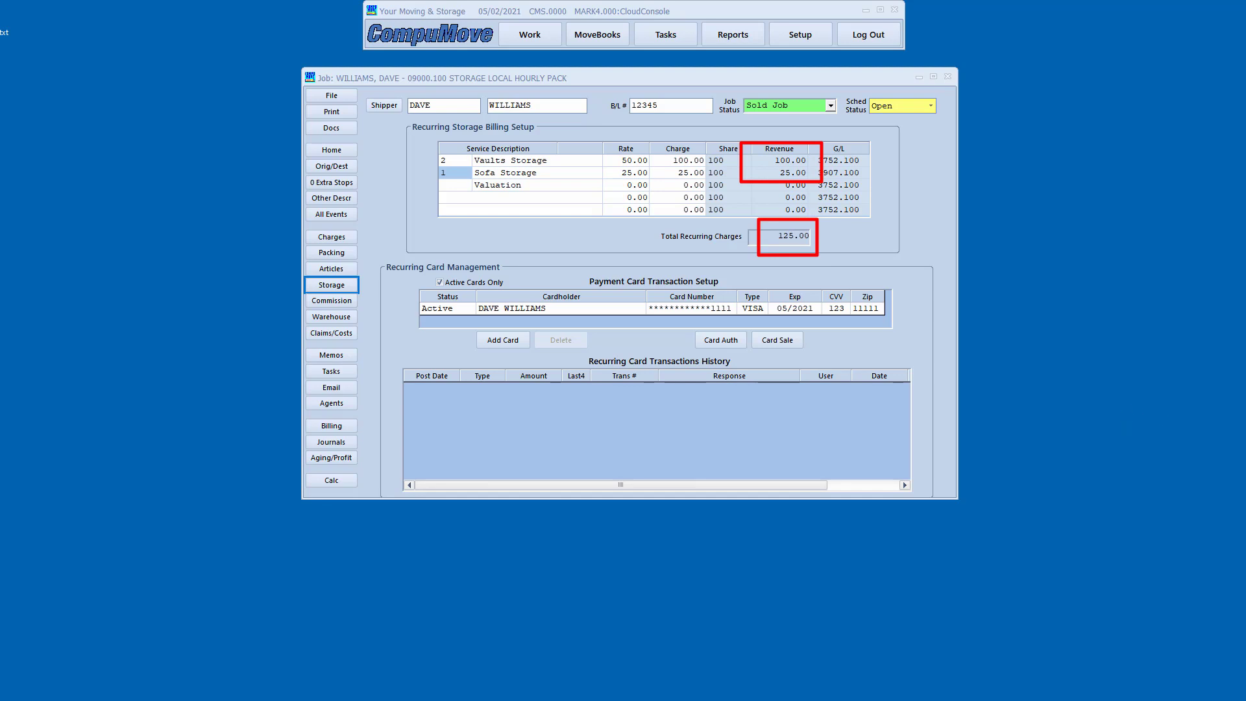
key("Escape")
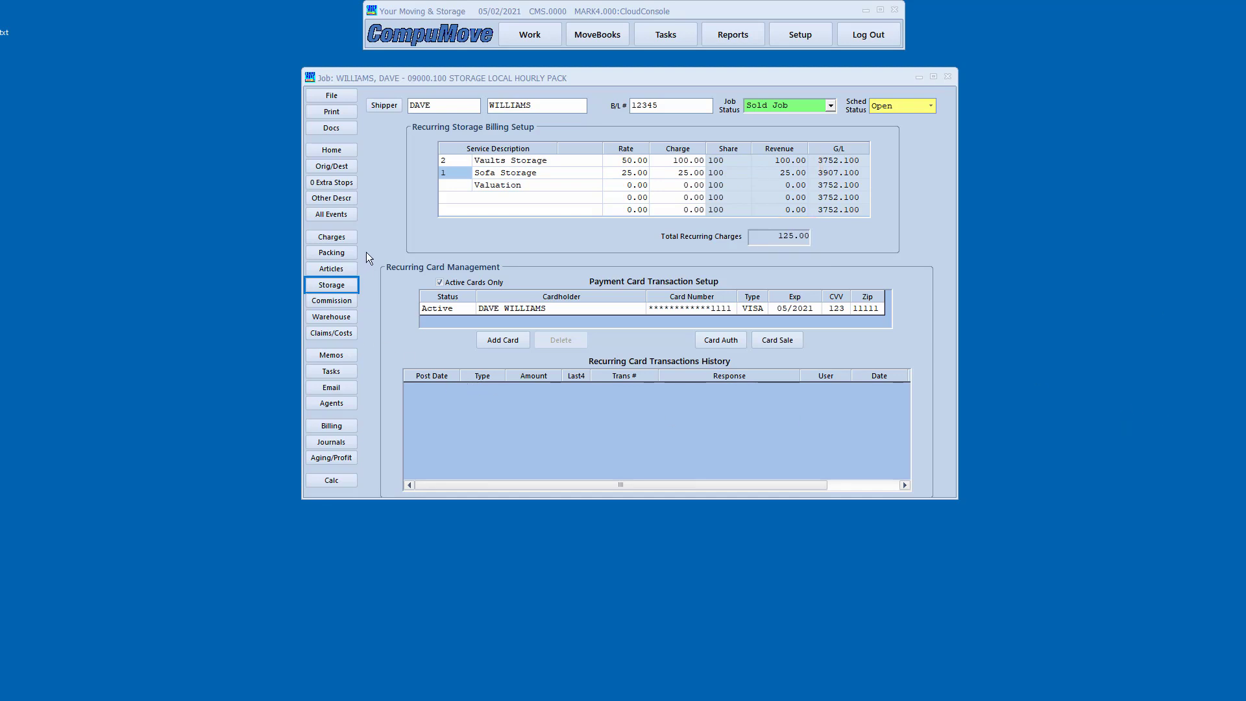
Step: Review the recurring card management area, the job's bill-to customer details and its payment card setup
mouse_move(366, 251)
left_mouse_down()
mouse_move(624, 344)
mouse_move(916, 358)
left_mouse_up()
left_click(331, 426)
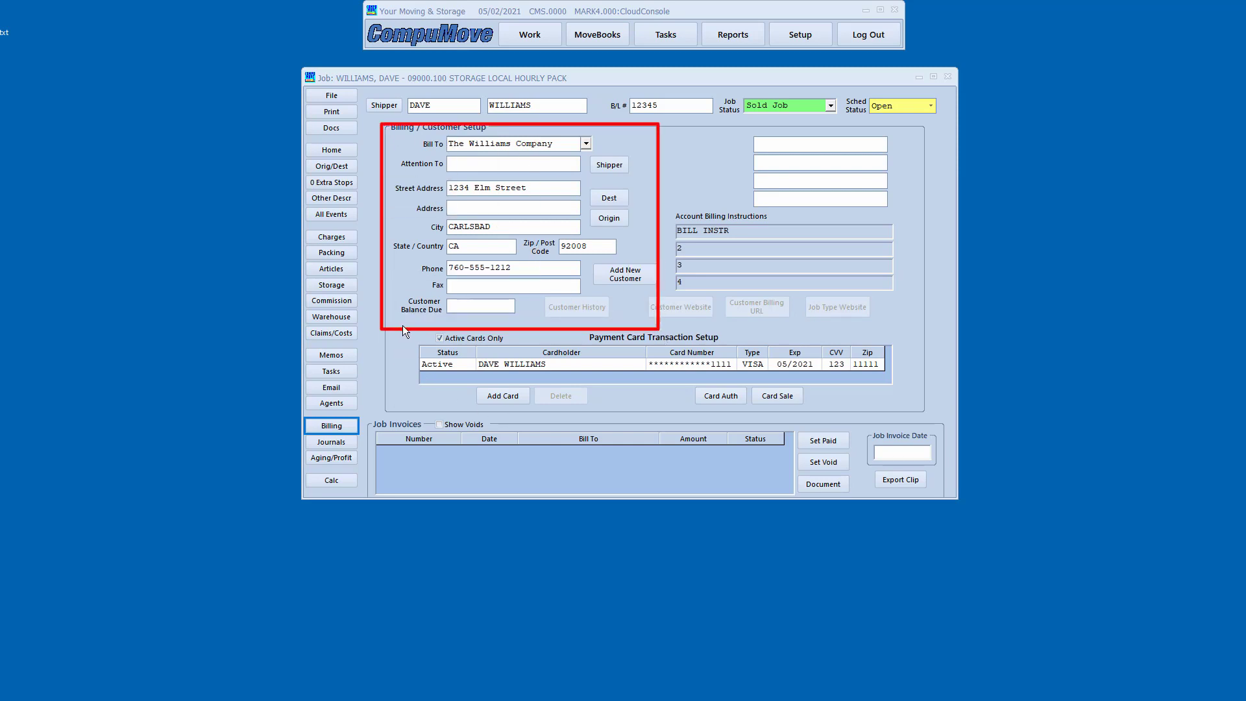
left_click_drag(403, 325, 904, 414)
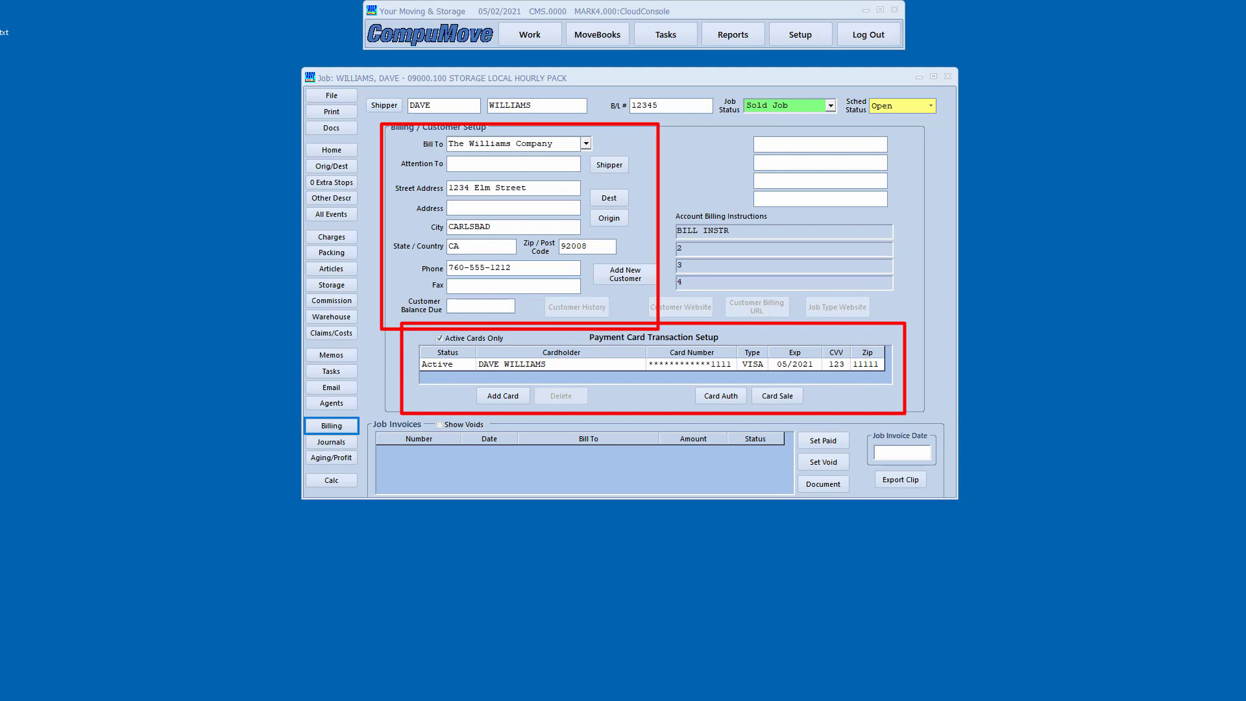
key("Escape")
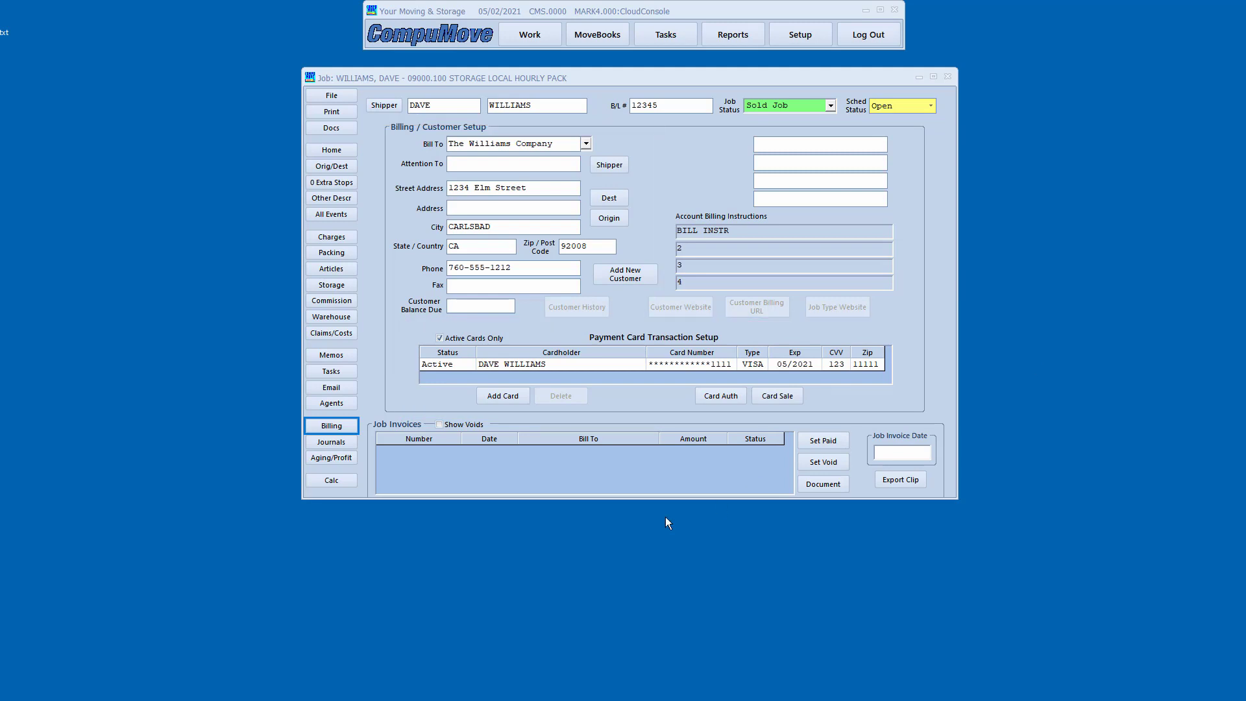
Step: Review the job's email addresses and which one is marked for billing
left_click(330, 388)
key("ctrl+2")
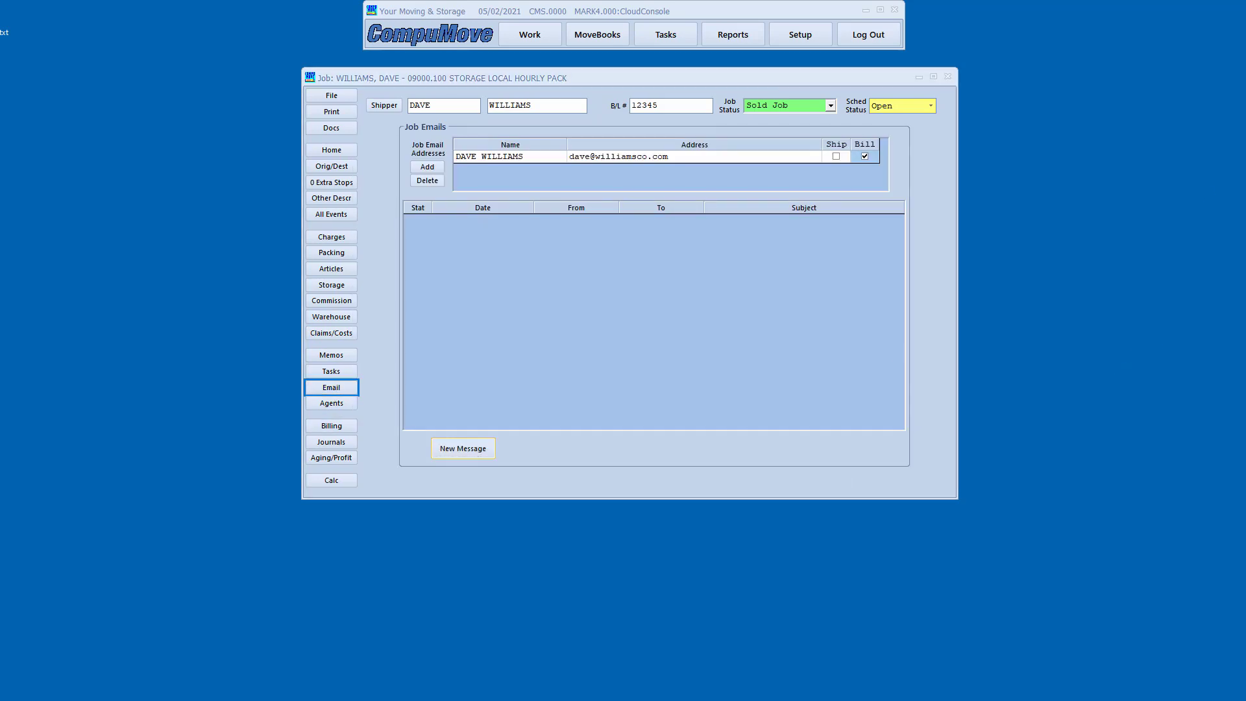
mouse_move(437, 141)
left_mouse_down()
mouse_move(719, 173)
mouse_move(898, 171)
left_mouse_up()
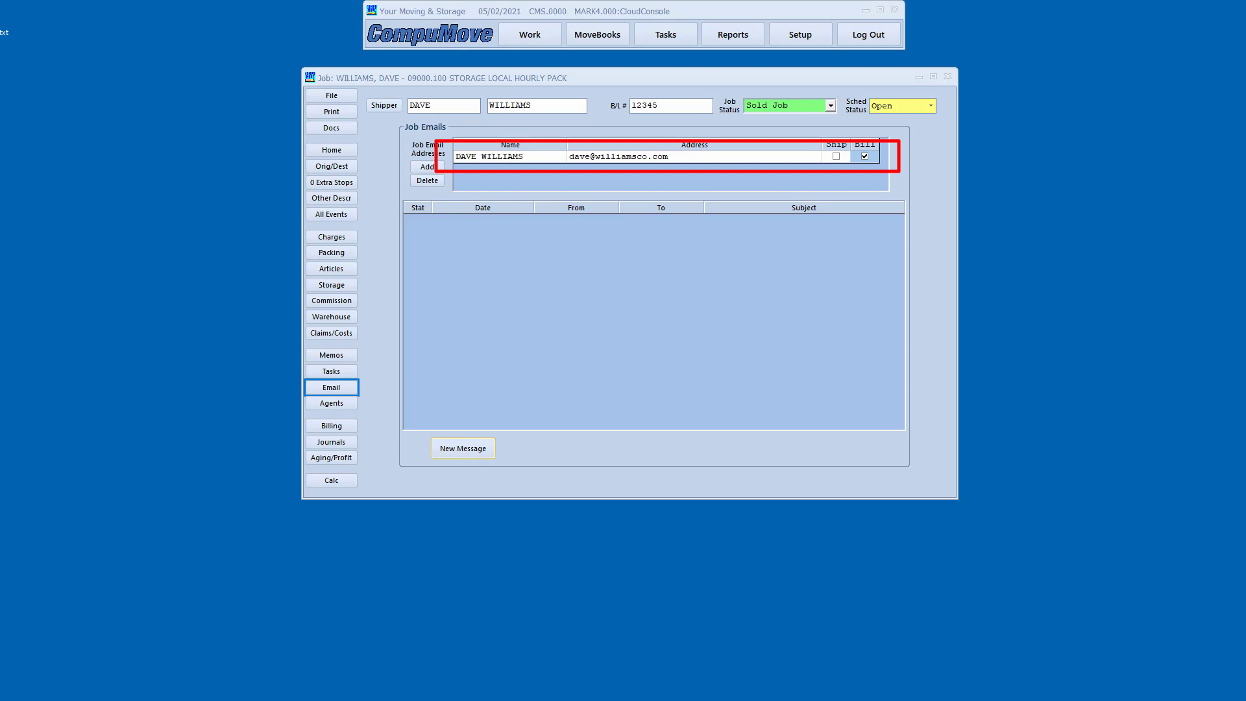
key("Escape")
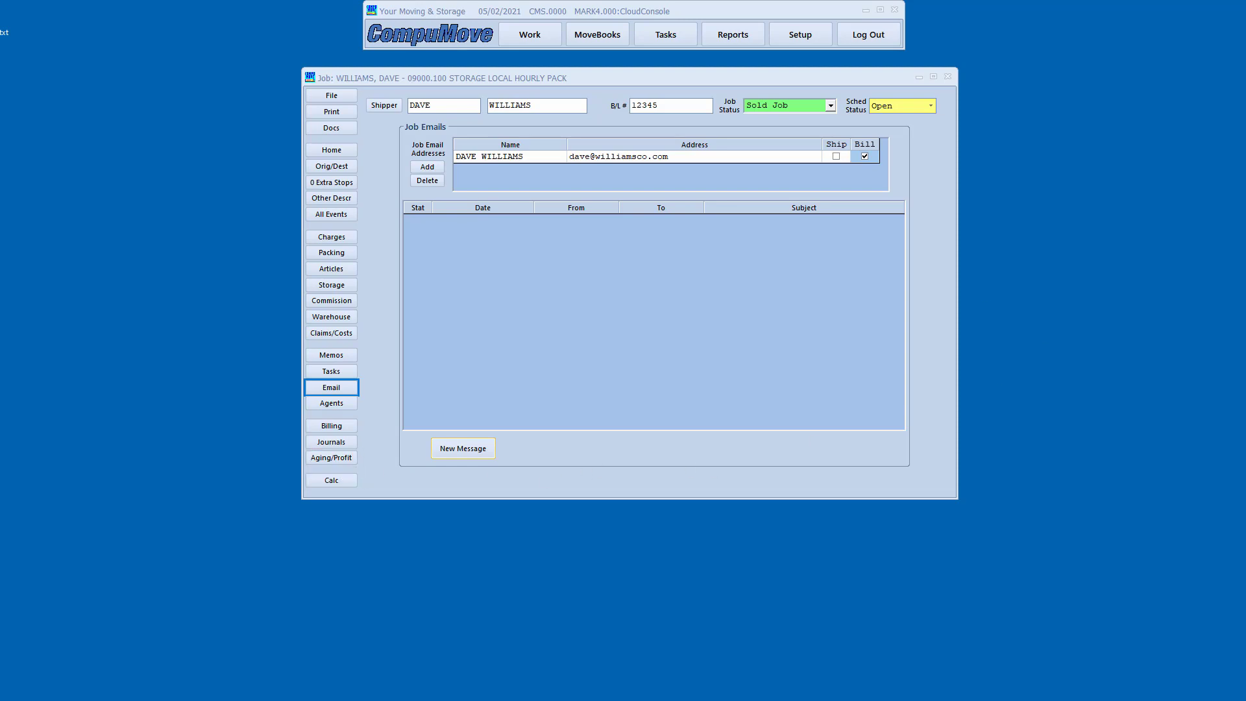
Step: Examine the job's late charge options, including the enabled setting, apply period, percentage rate and minimum
left_click(331, 459)
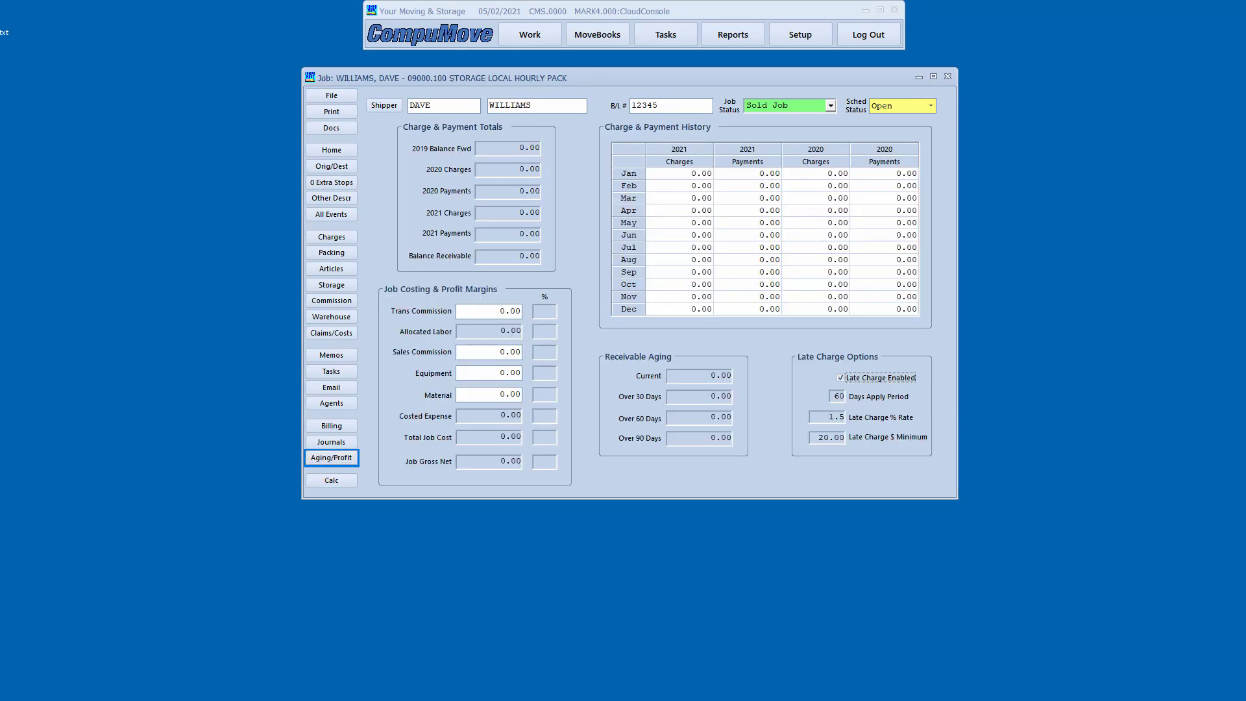
left_click_drag(773, 337, 954, 479)
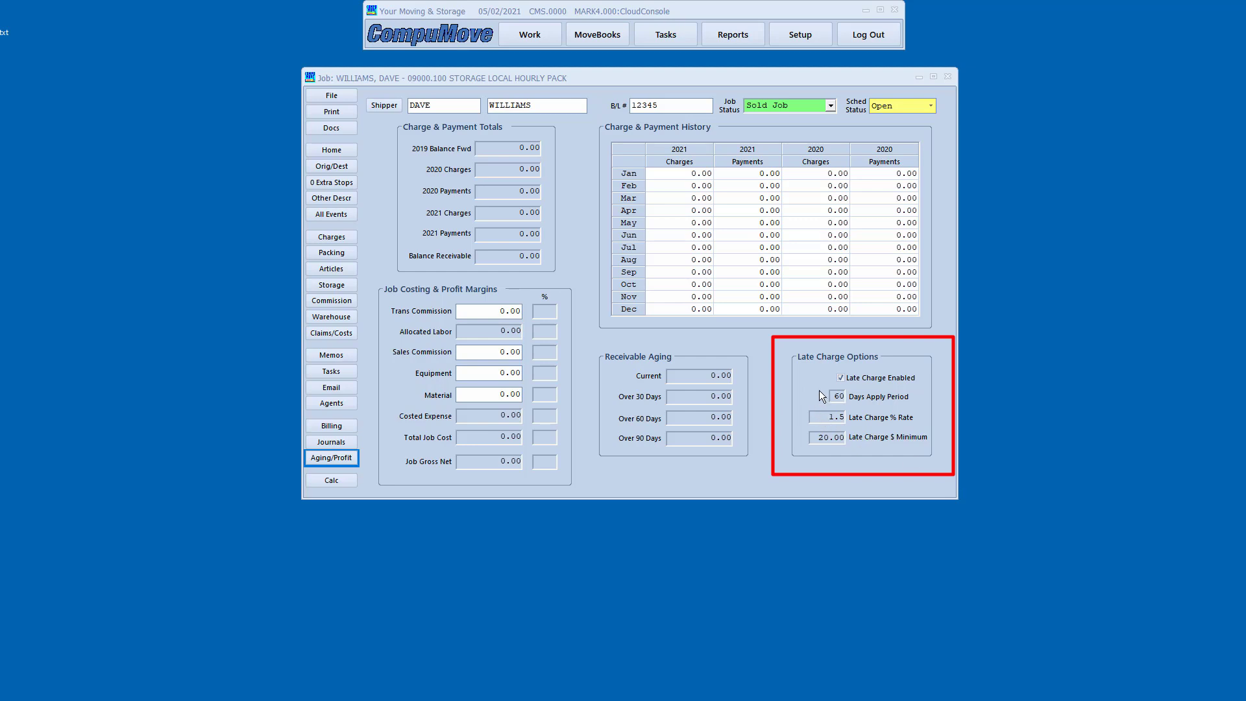
mouse_move(818, 385)
left_mouse_down()
mouse_move(911, 402)
mouse_move(924, 463)
left_mouse_up()
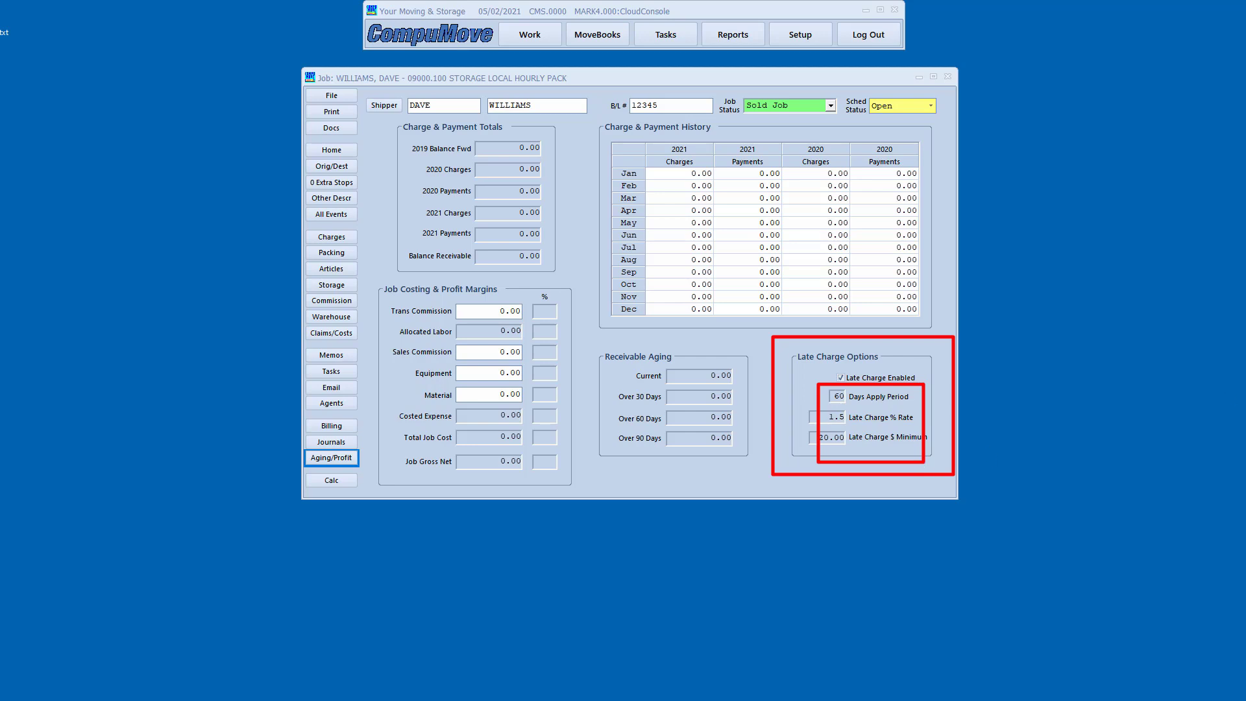
key("Escape")
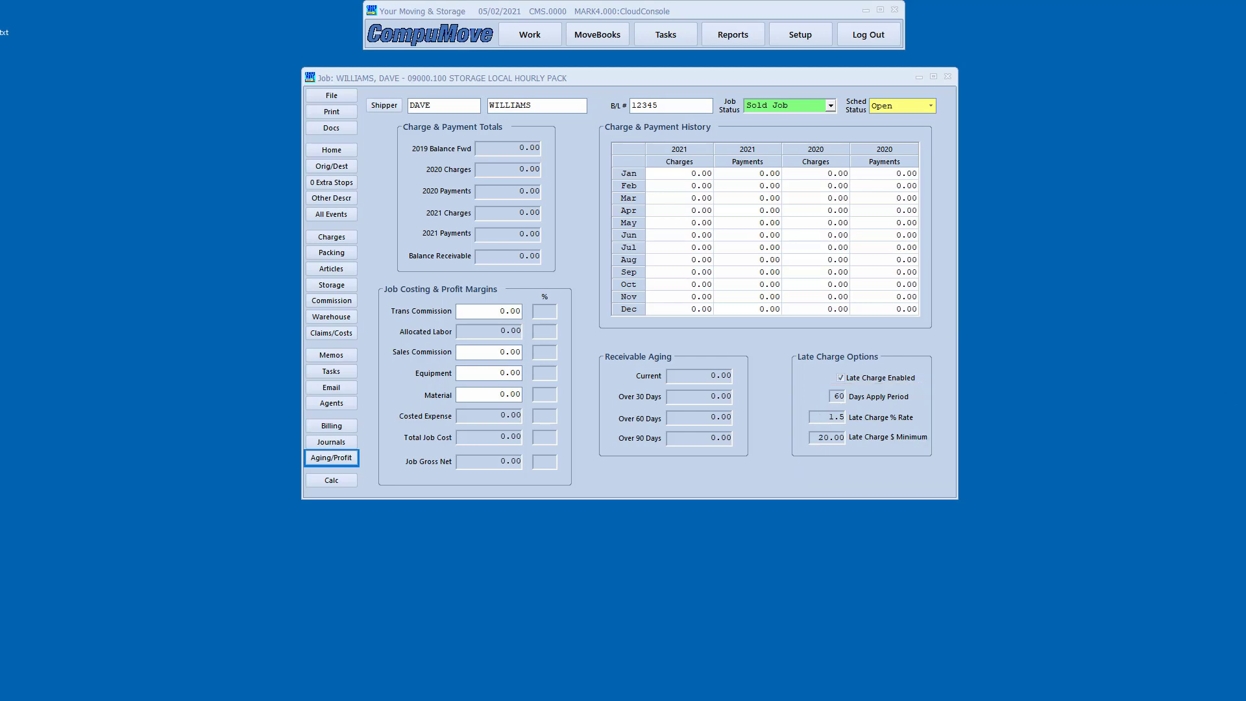
left_click(887, 378)
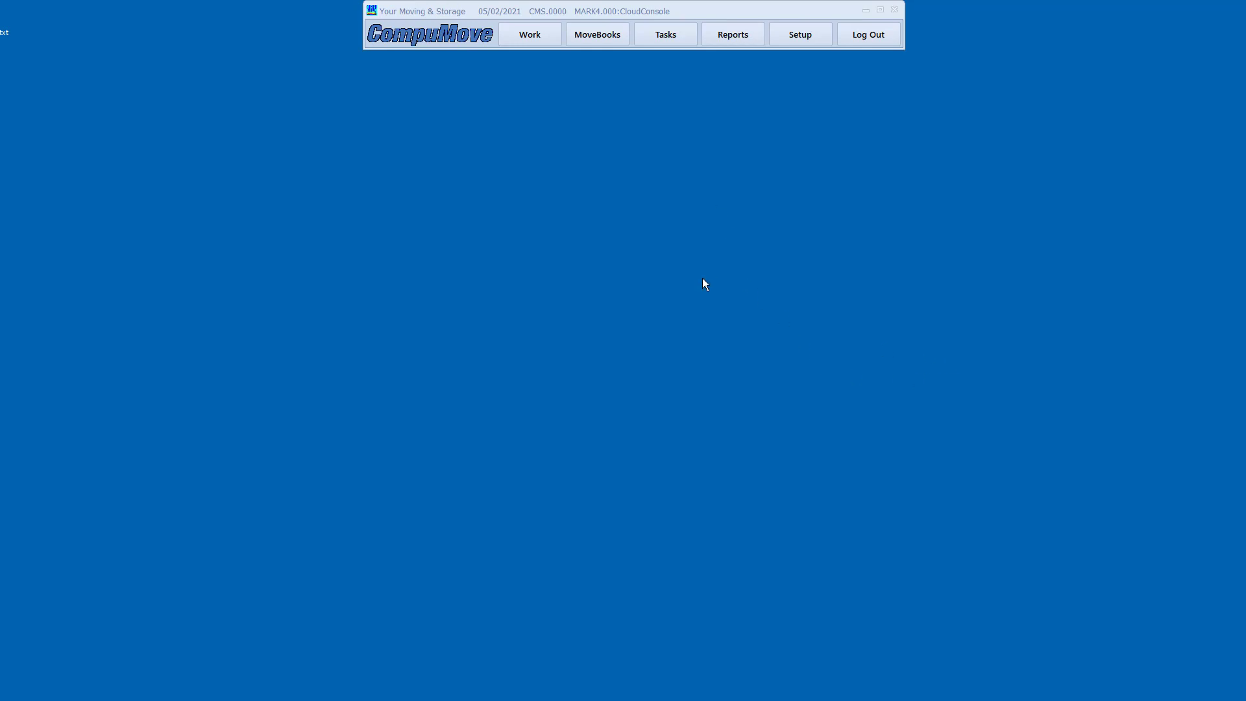
Step: Post the batch card receipts for the selected storage job, process the cards and close the completed posting
left_click(595, 33)
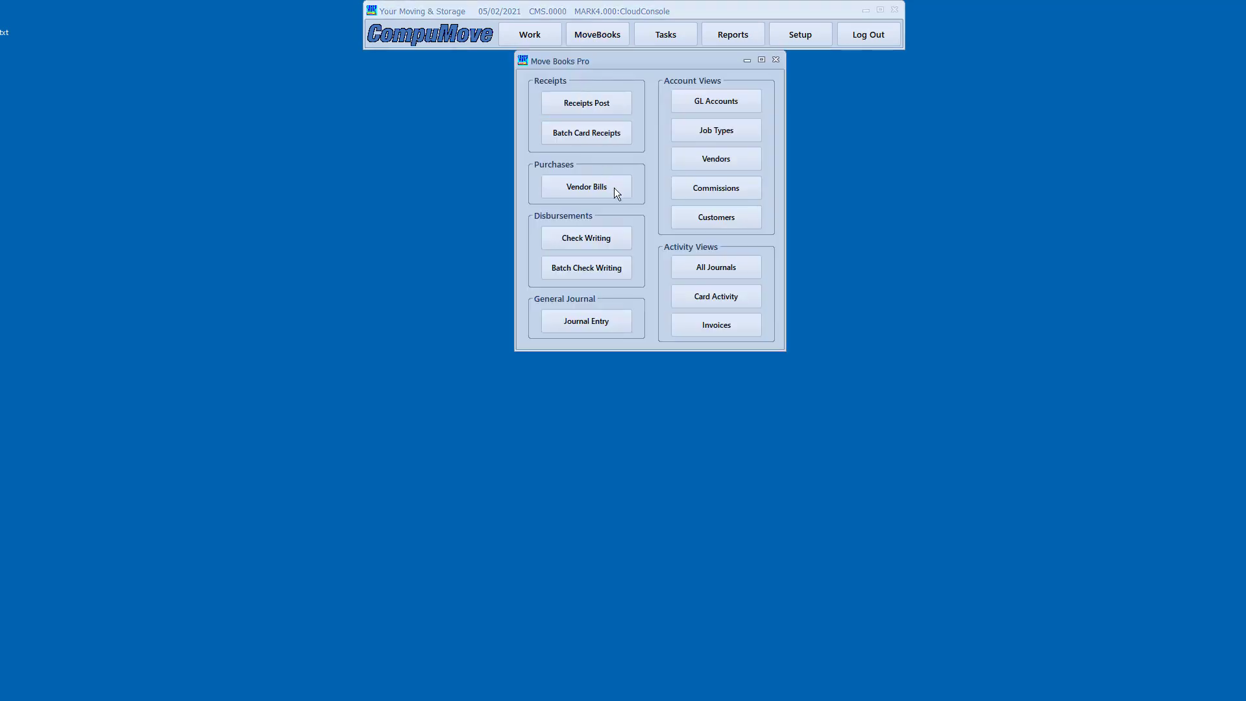
left_click(585, 132)
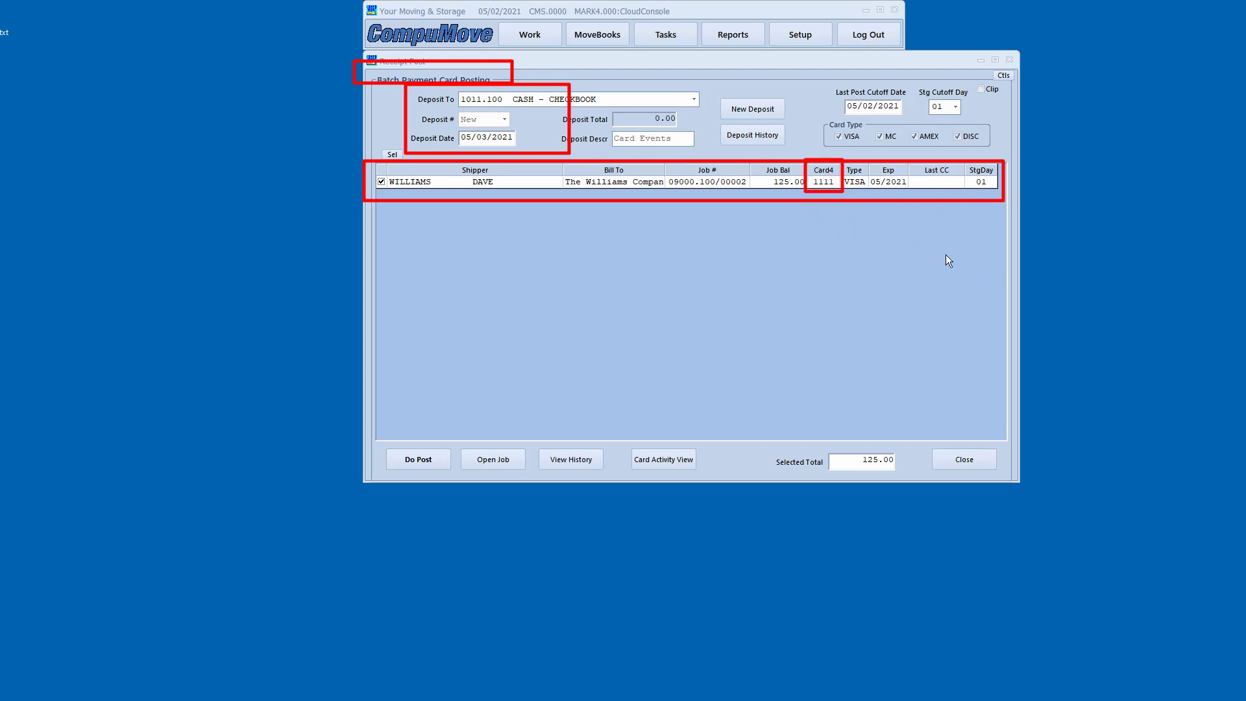
mouse_move(905, 159)
left_mouse_down()
mouse_move(924, 185)
mouse_move(965, 193)
left_mouse_up()
key("Escape")
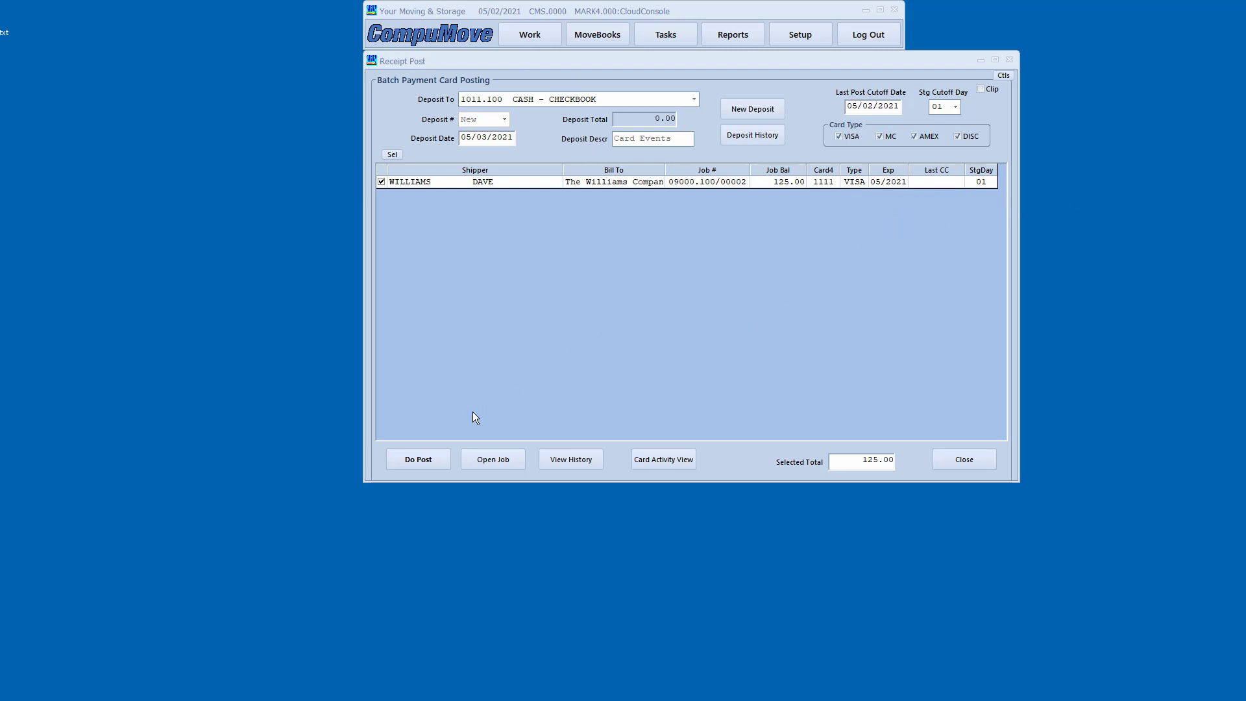
left_click(440, 459)
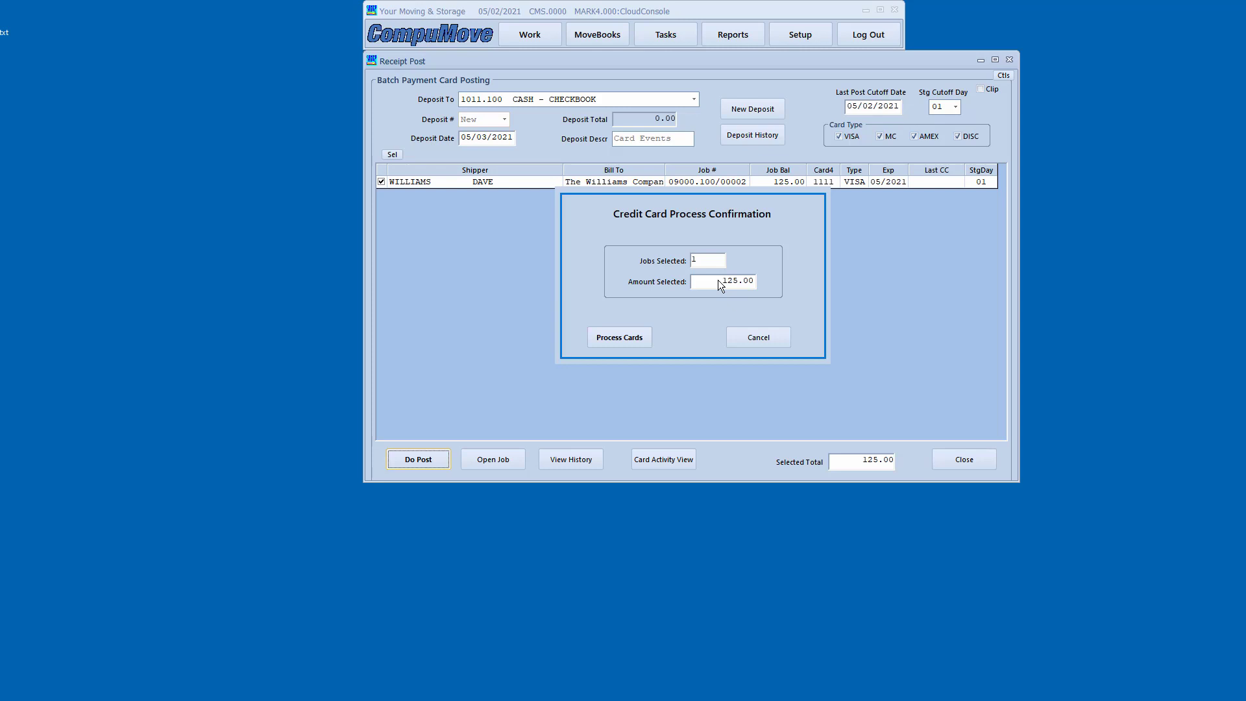
left_click(618, 337)
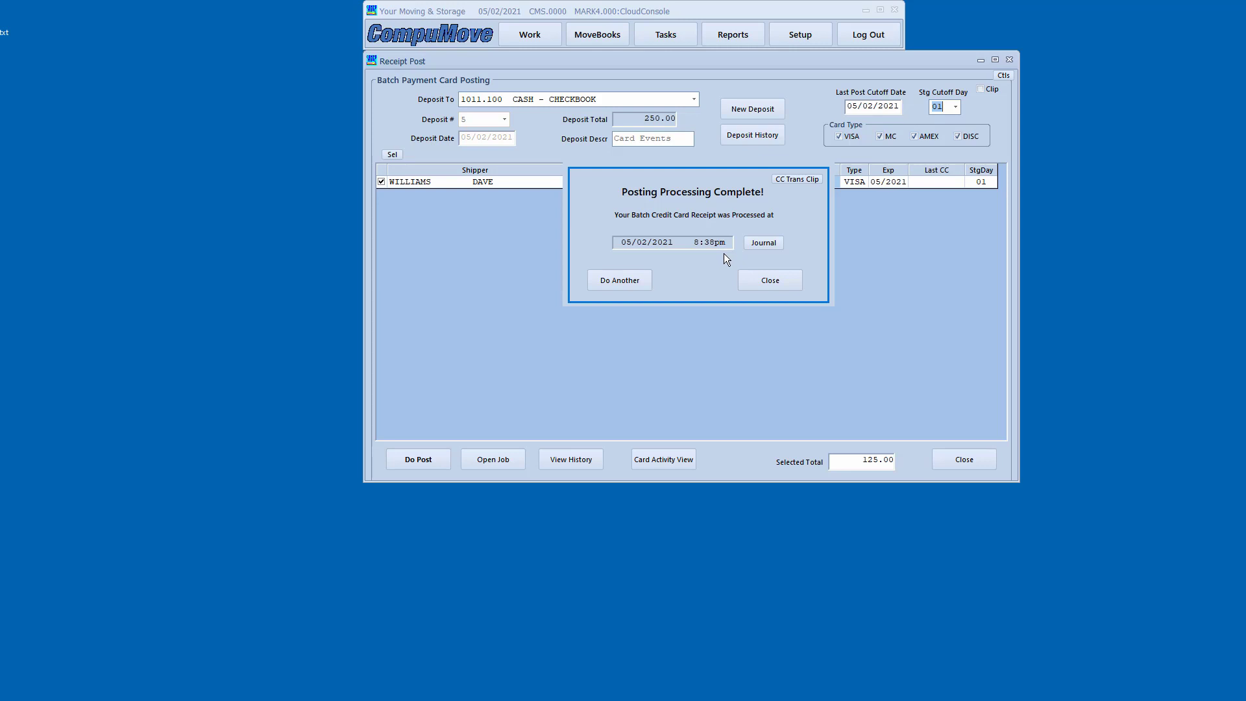
left_click(784, 279)
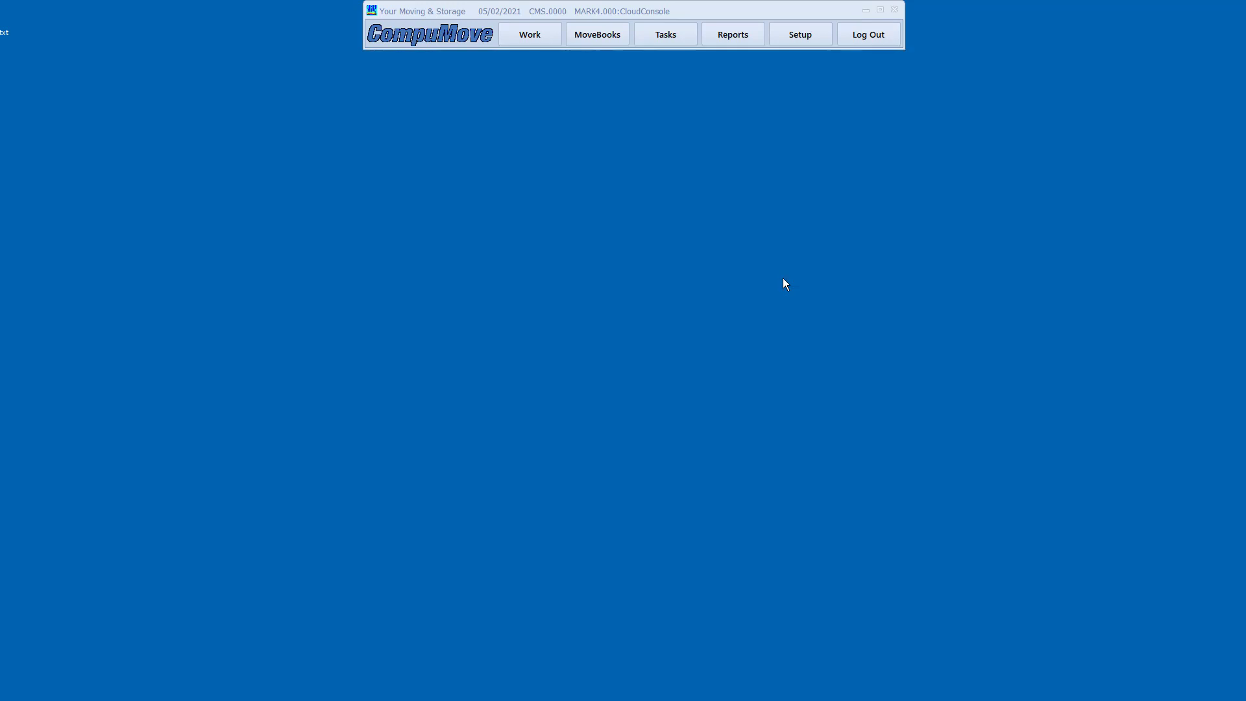
Step: Display the transaction receipt for the 125.00 sale listed in the payment card activity, and close it
left_click(602, 37)
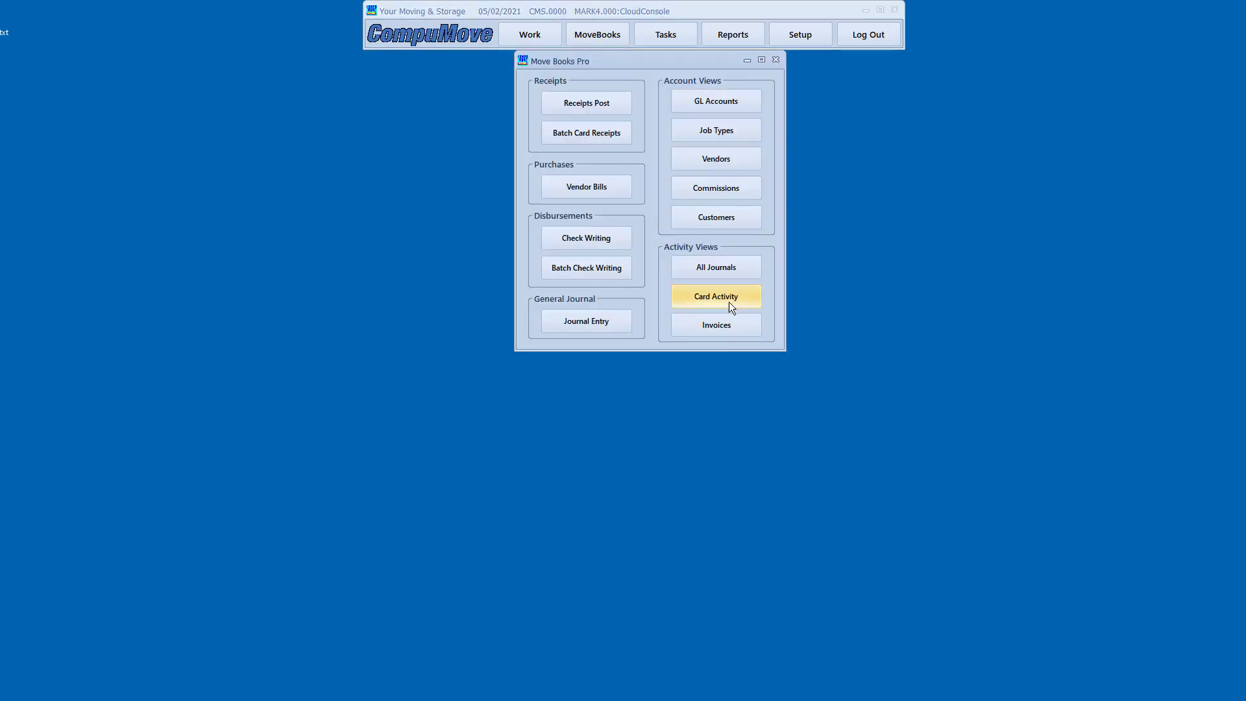
left_click(728, 299)
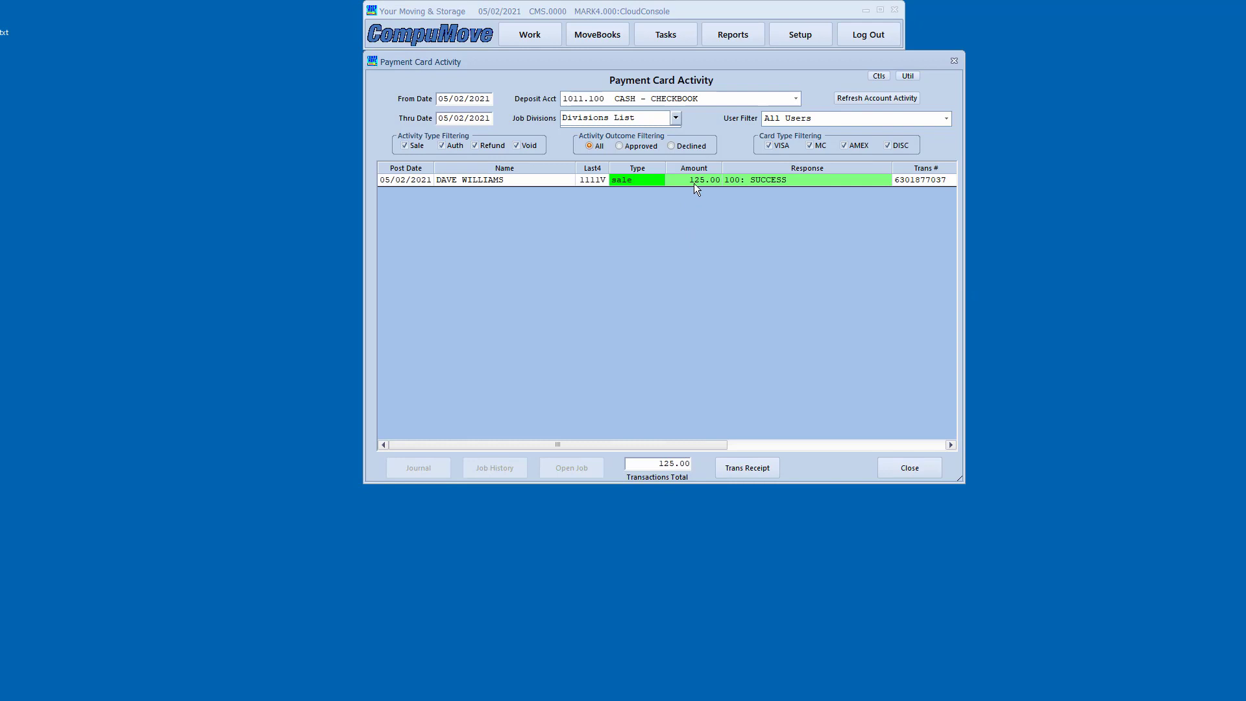
left_click(690, 181)
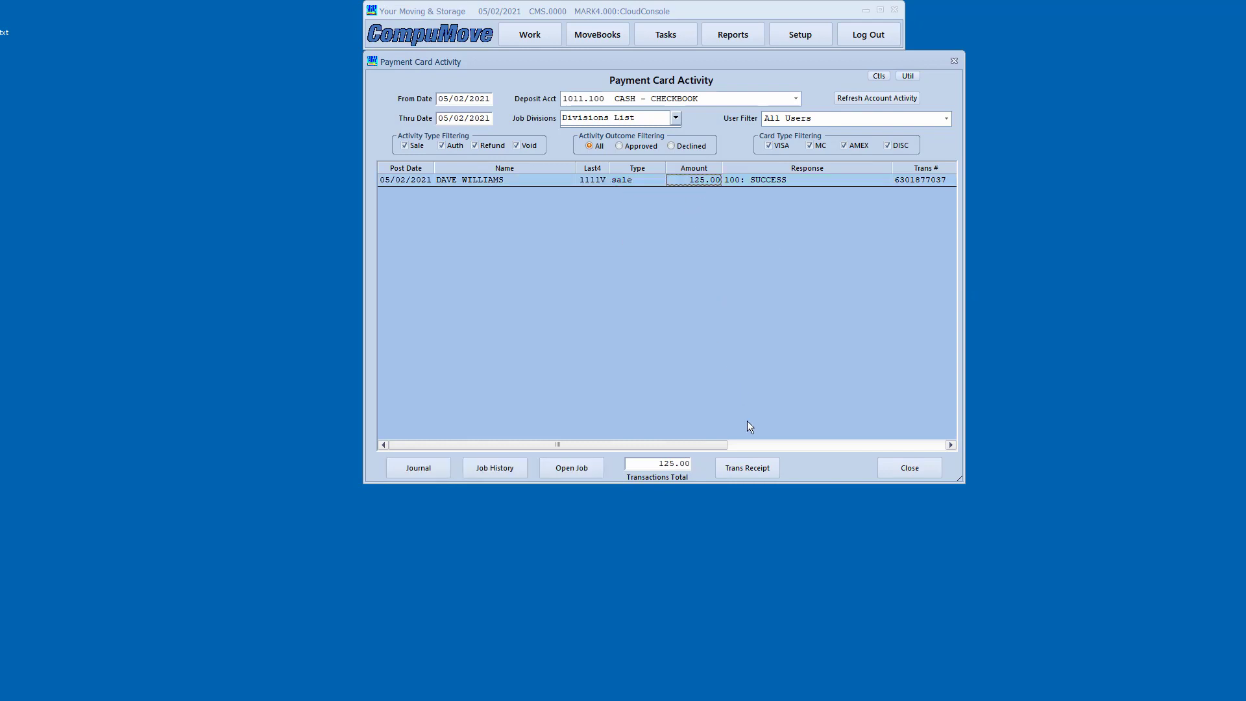
left_click(737, 468)
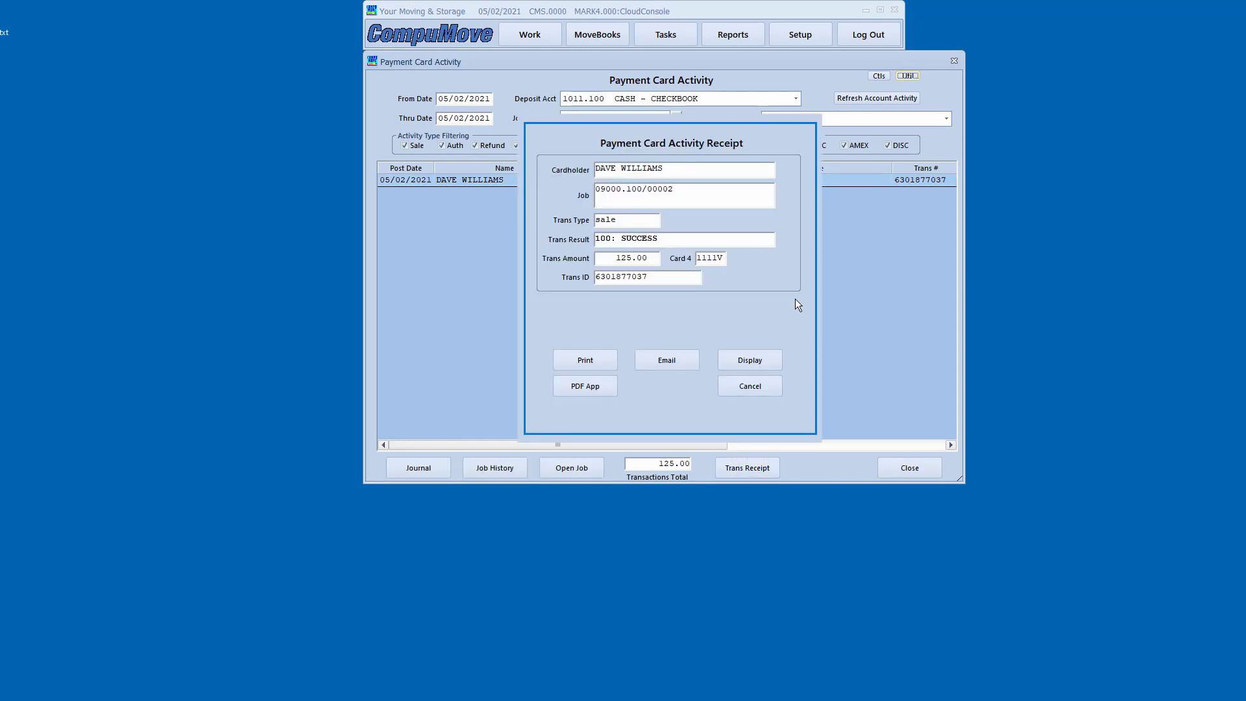
left_click(746, 365)
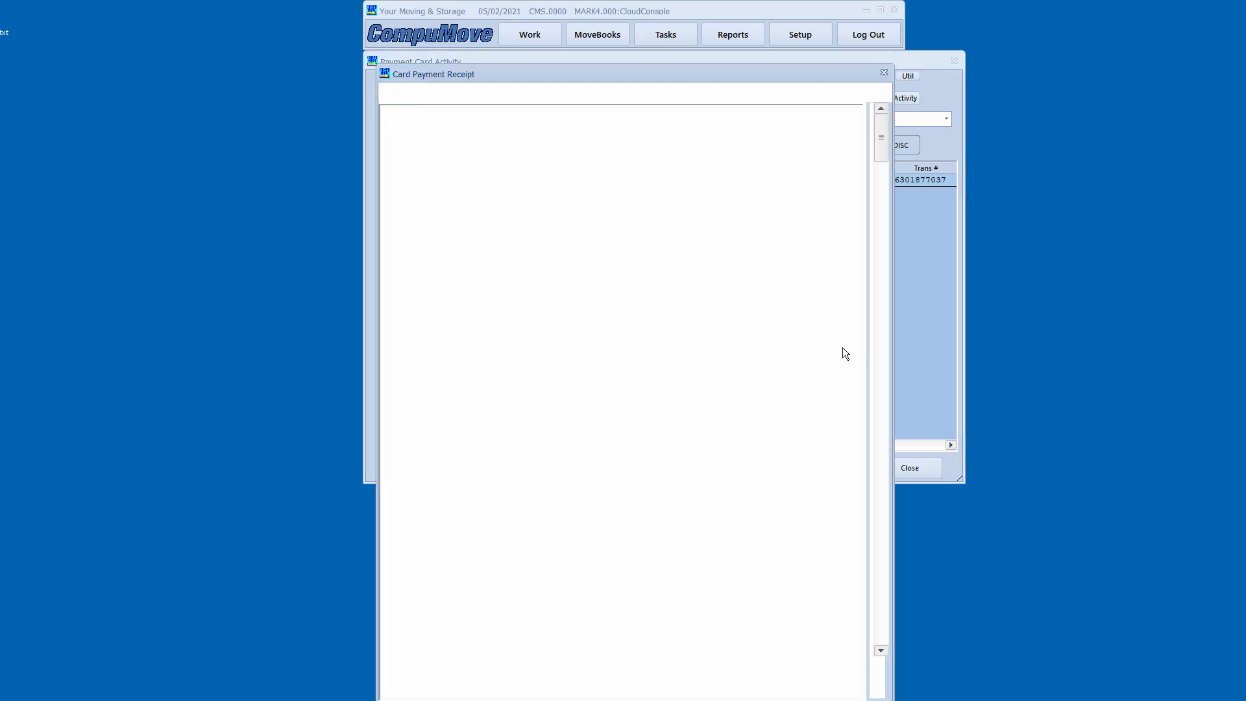
left_click_drag(688, 72, 724, 61)
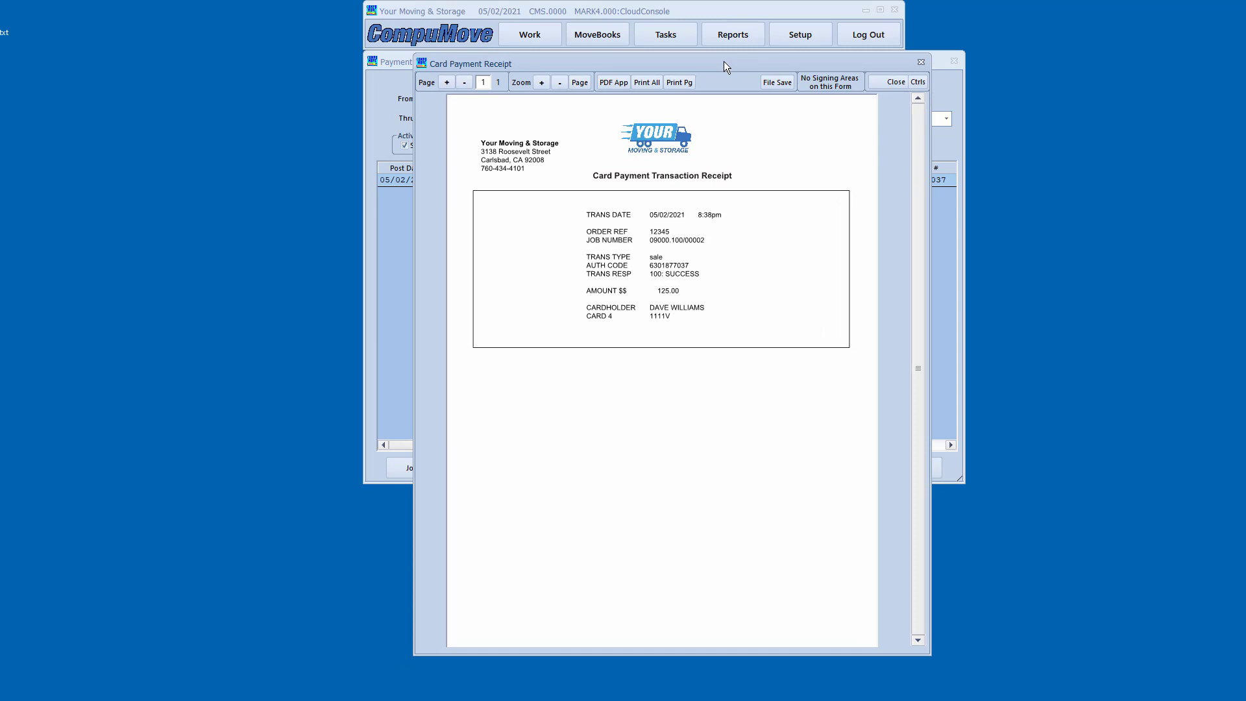
left_click(882, 83)
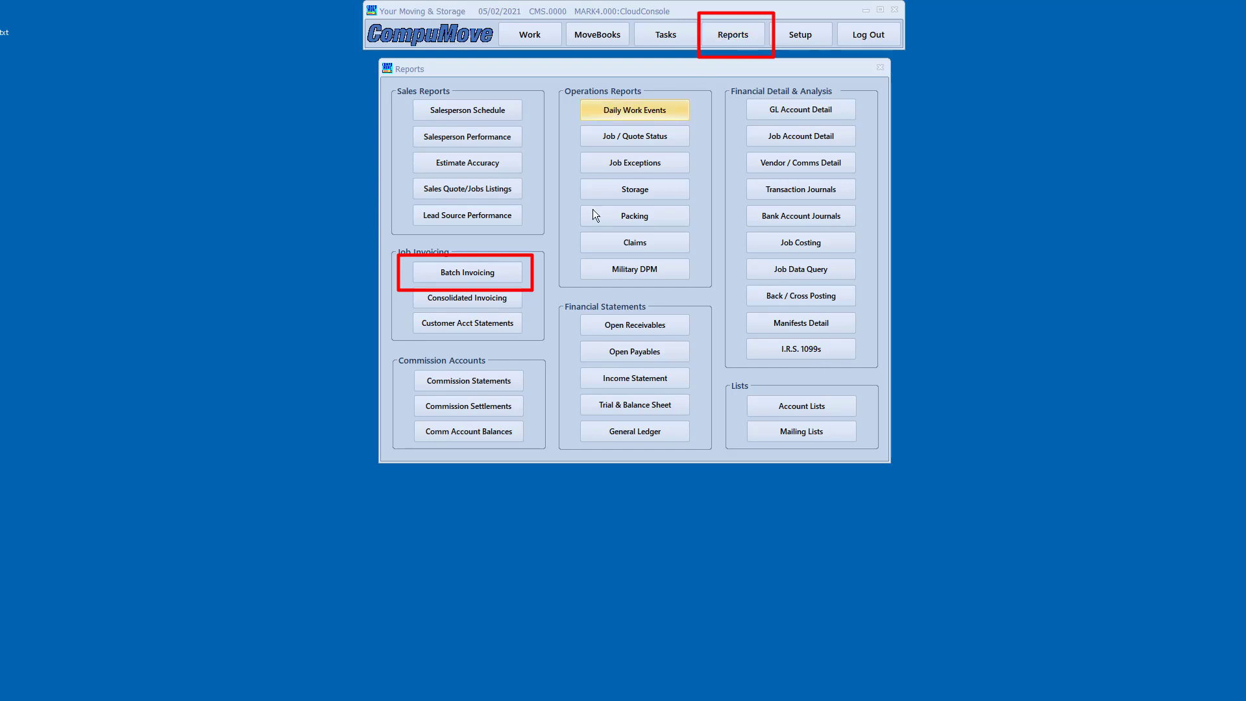
Step: Open Batch Job Invoicing and select the STORAGE LOCAL HOURLY PACK job account
left_click(488, 272)
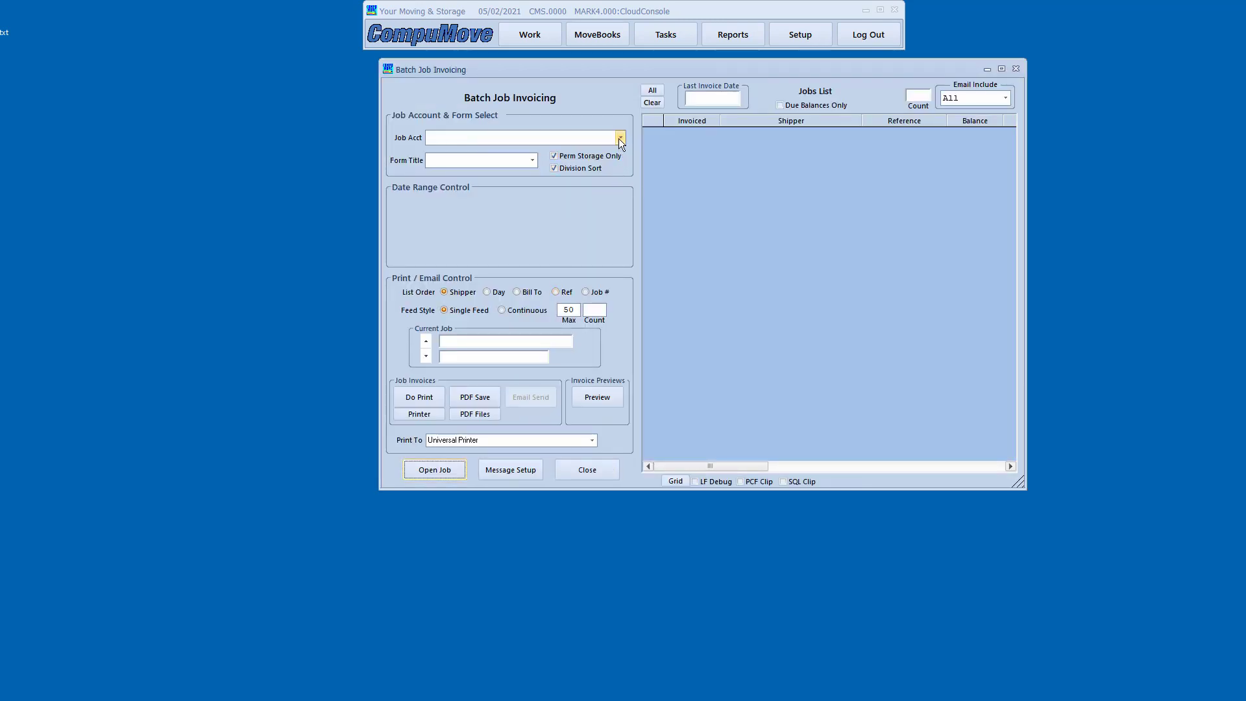
left_click(618, 139)
left_click(607, 157)
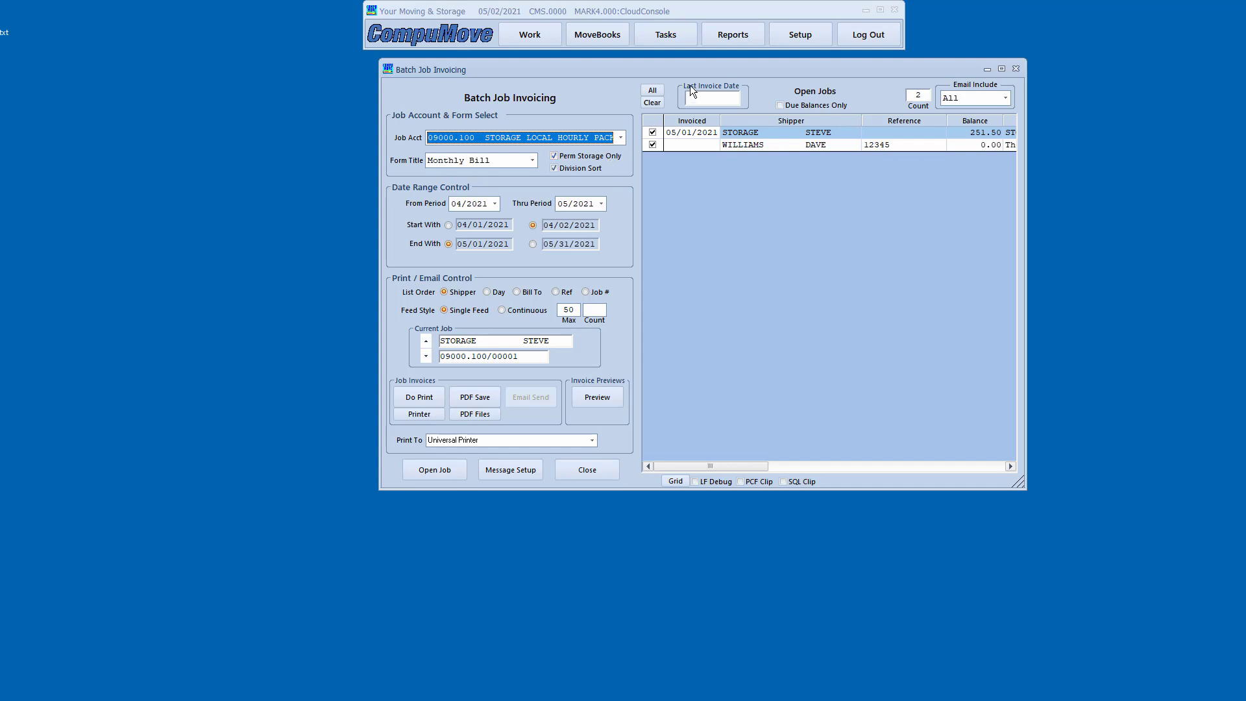
left_click_drag(693, 61, 610, 65)
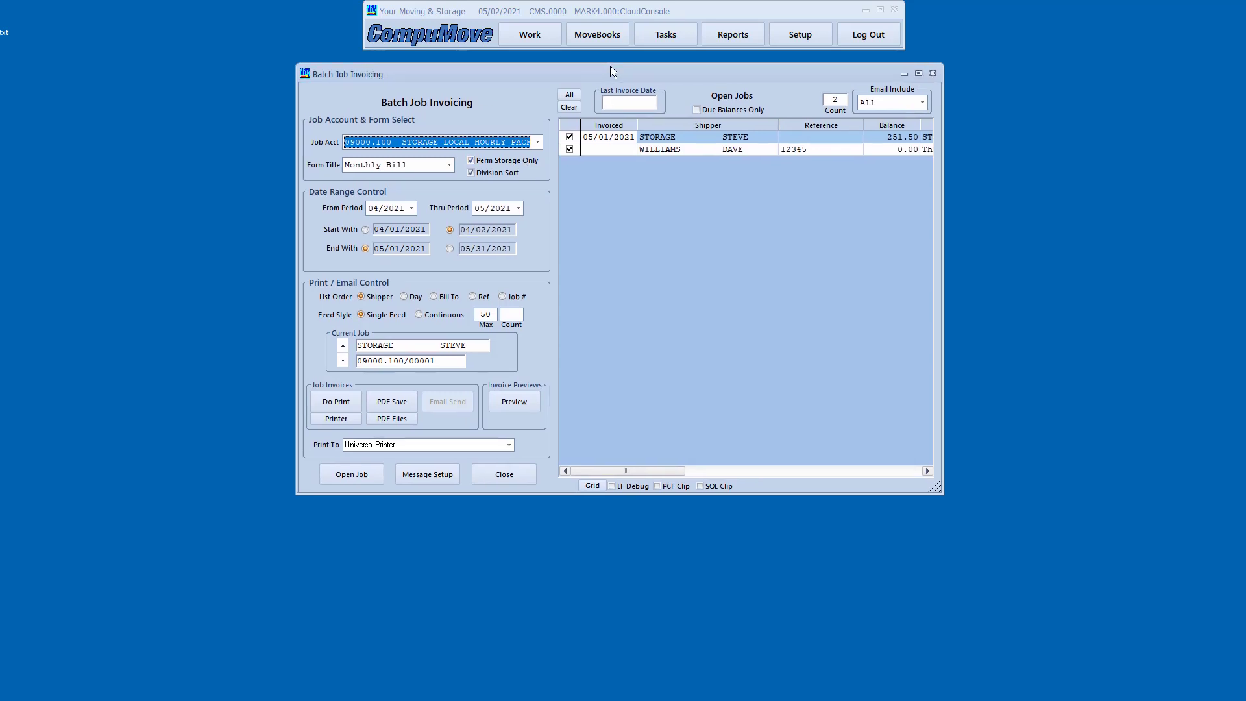
Step: Widen the Batch Job Invoicing window to reveal the Bill To column and look over the listed open jobs
left_click(719, 150)
left_click(718, 138)
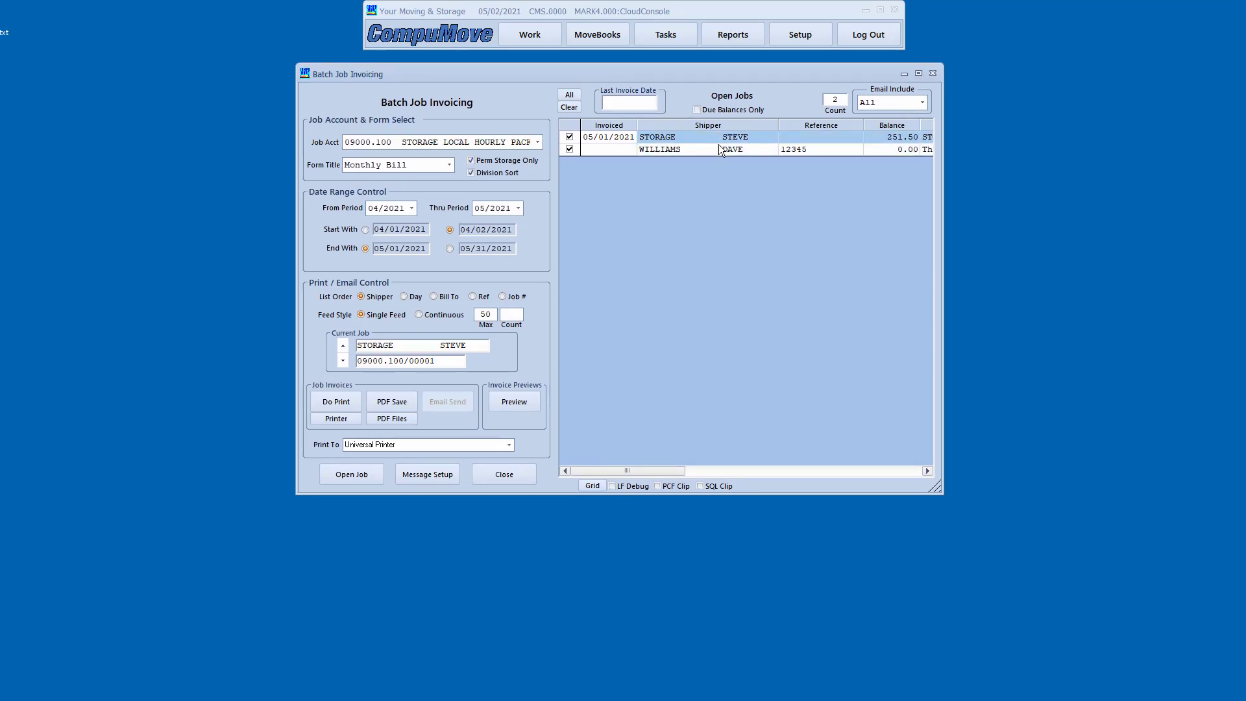
left_click(719, 150)
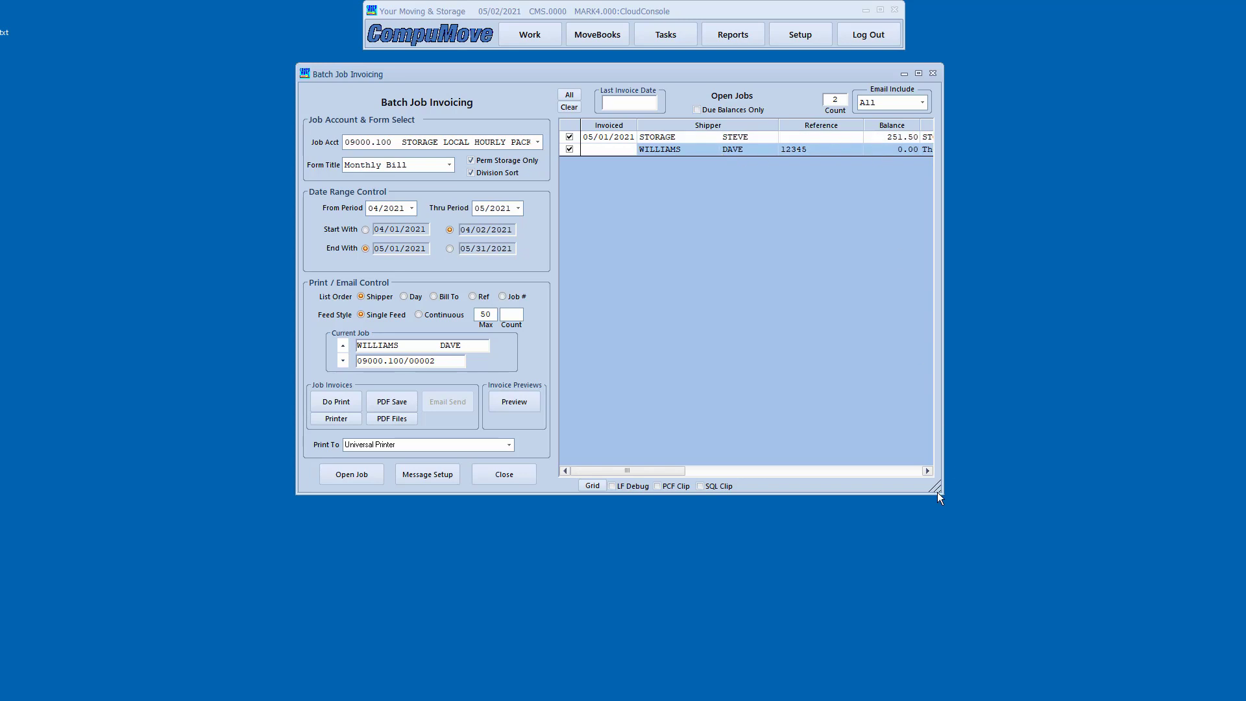
left_click_drag(937, 491, 1104, 526)
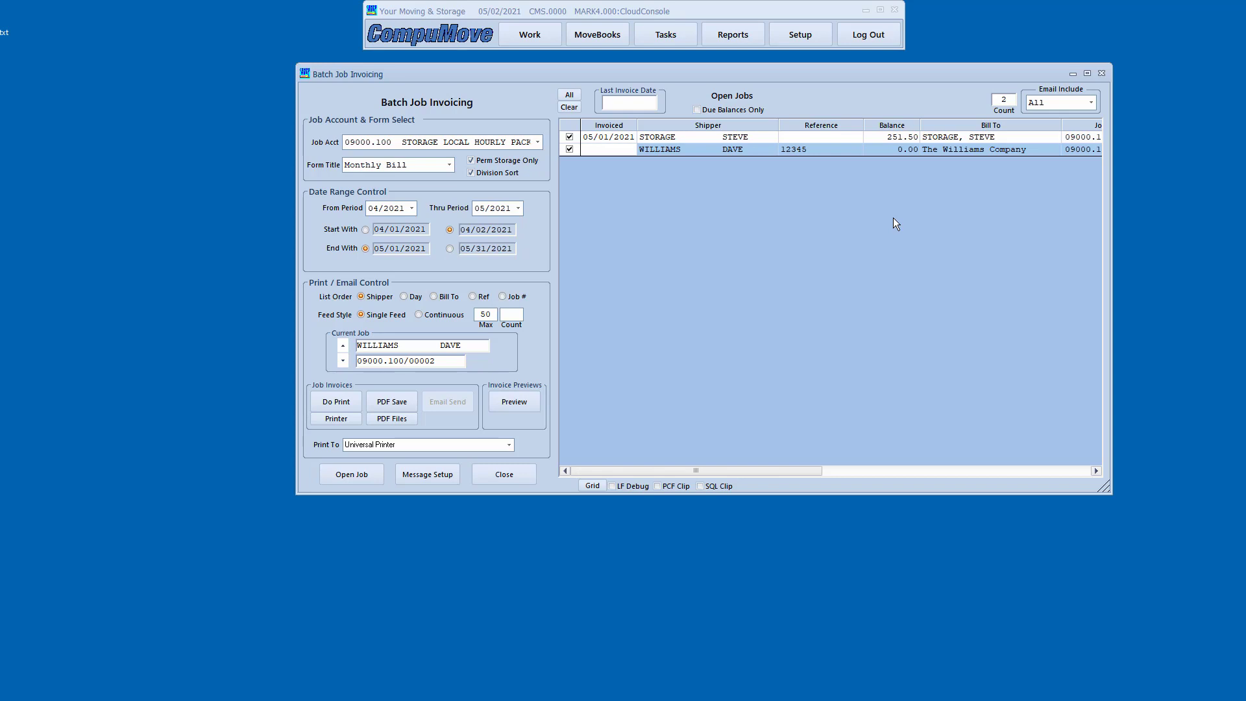
left_click(737, 138)
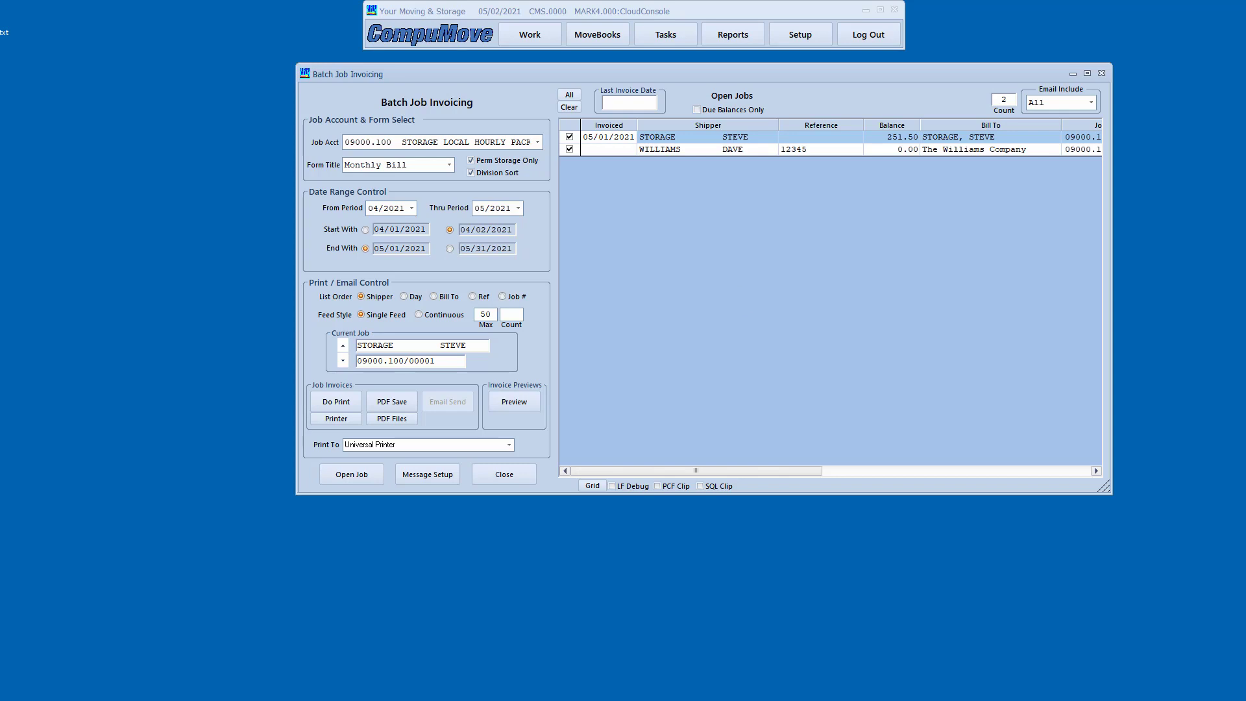
left_click_drag(1006, 72, 1112, 128)
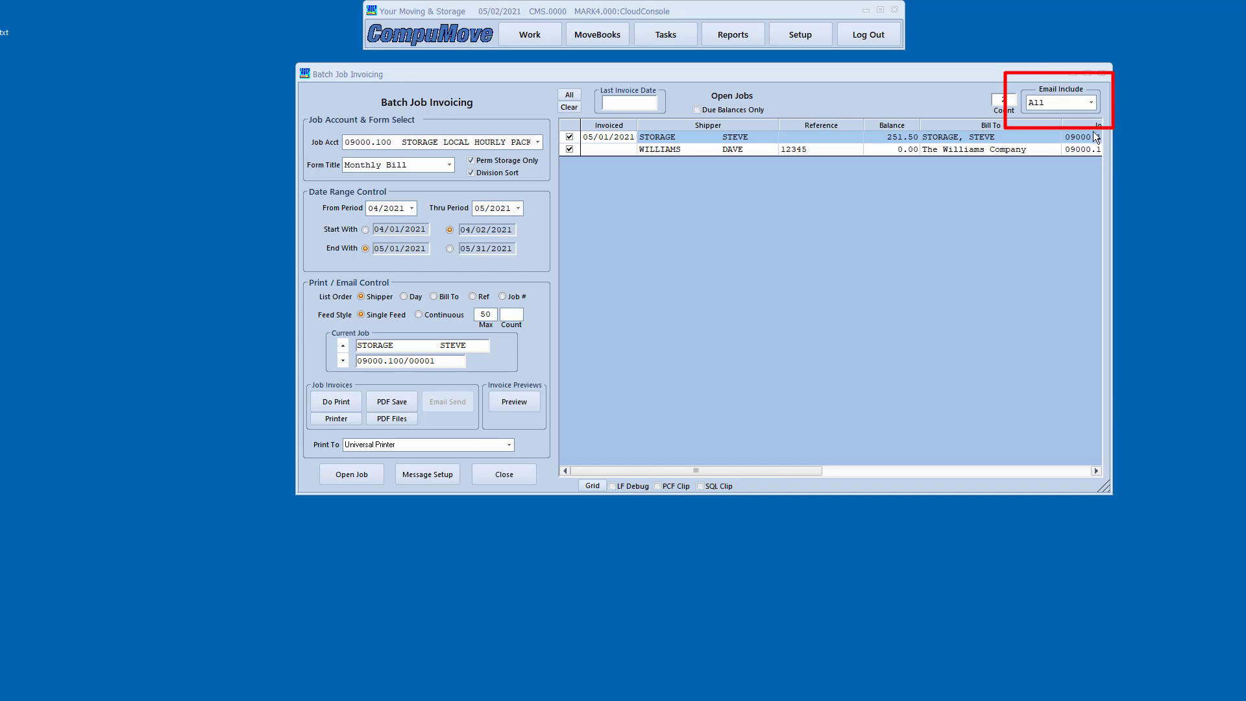
key("Escape")
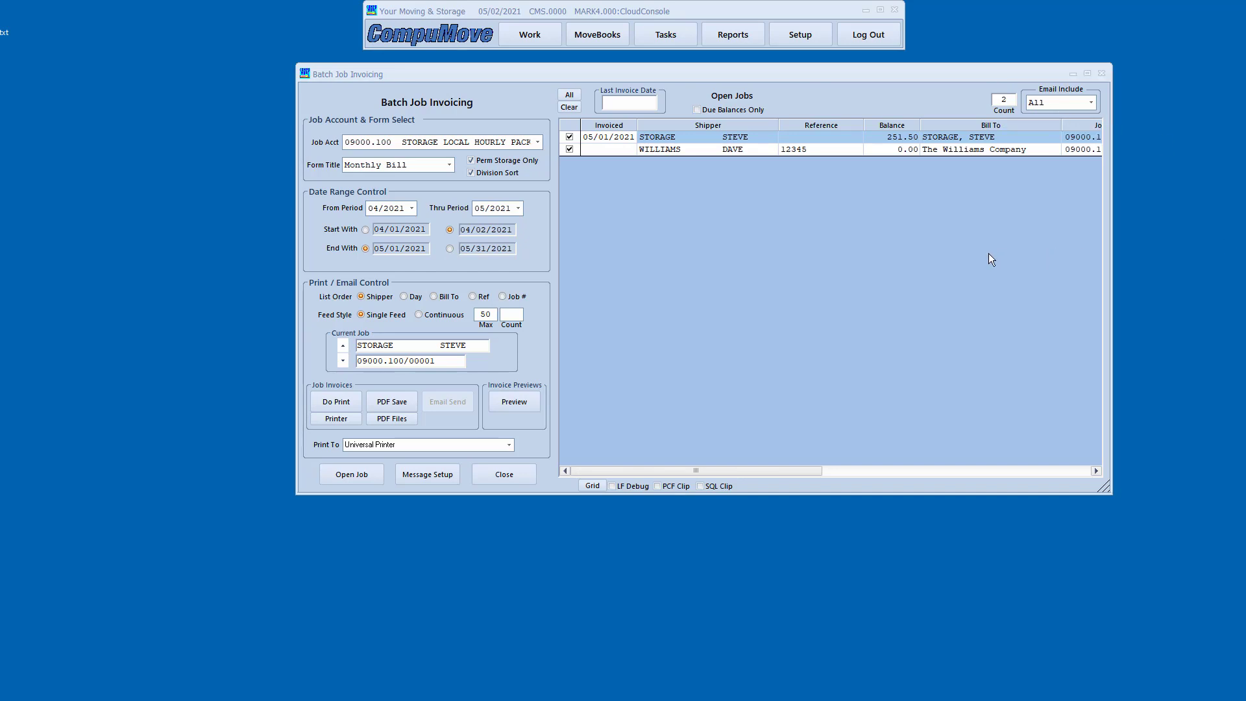
Step: Filter the open jobs to Email Only and examine the email address column and the invoice sending options
left_click(1087, 105)
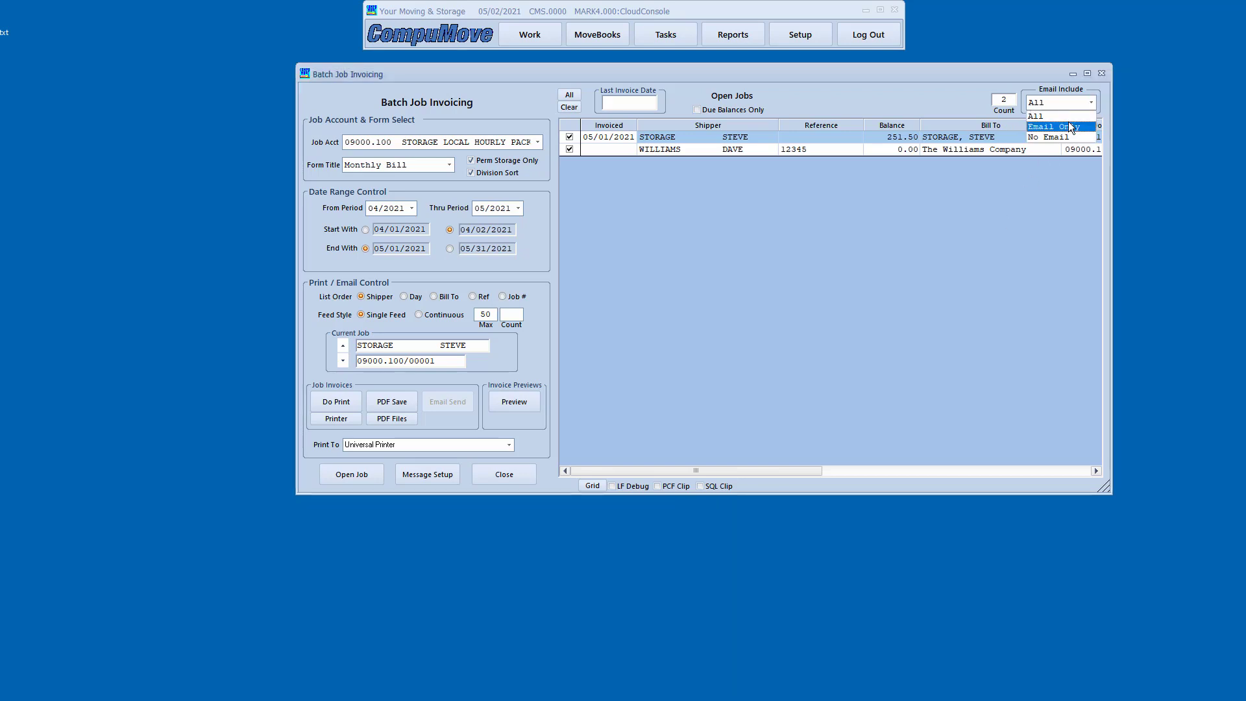
left_click(1068, 126)
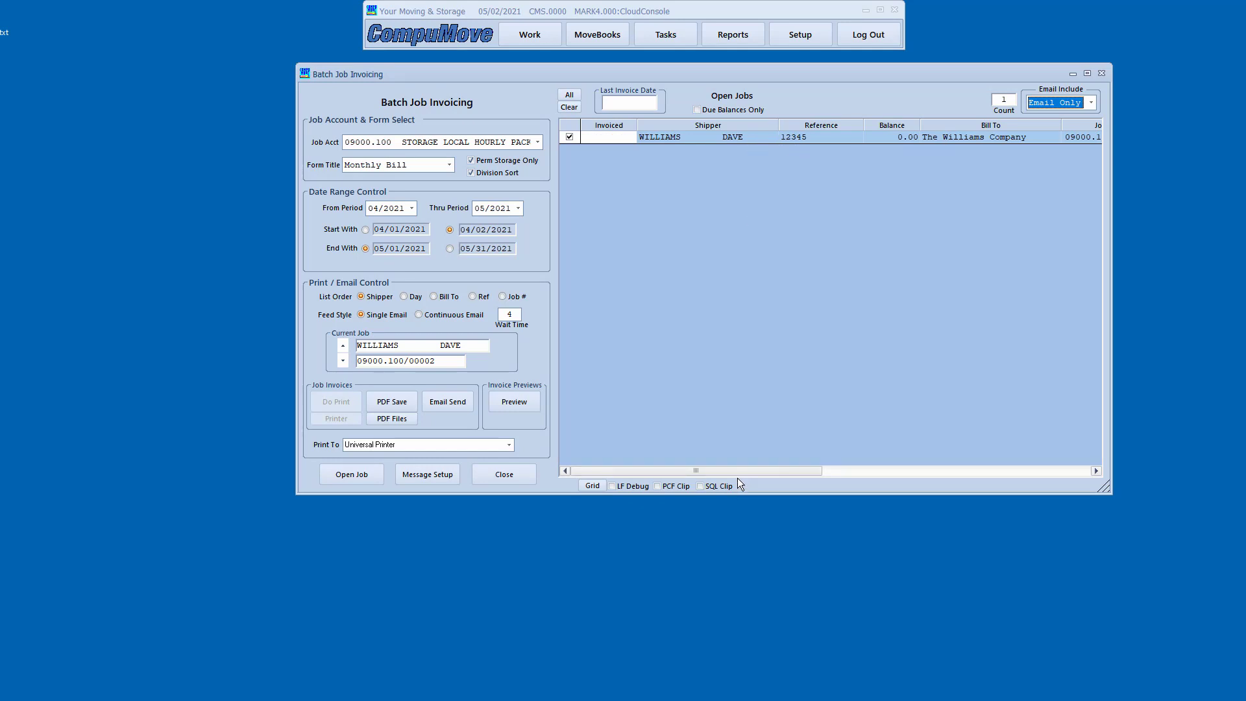
left_click_drag(742, 470, 896, 477)
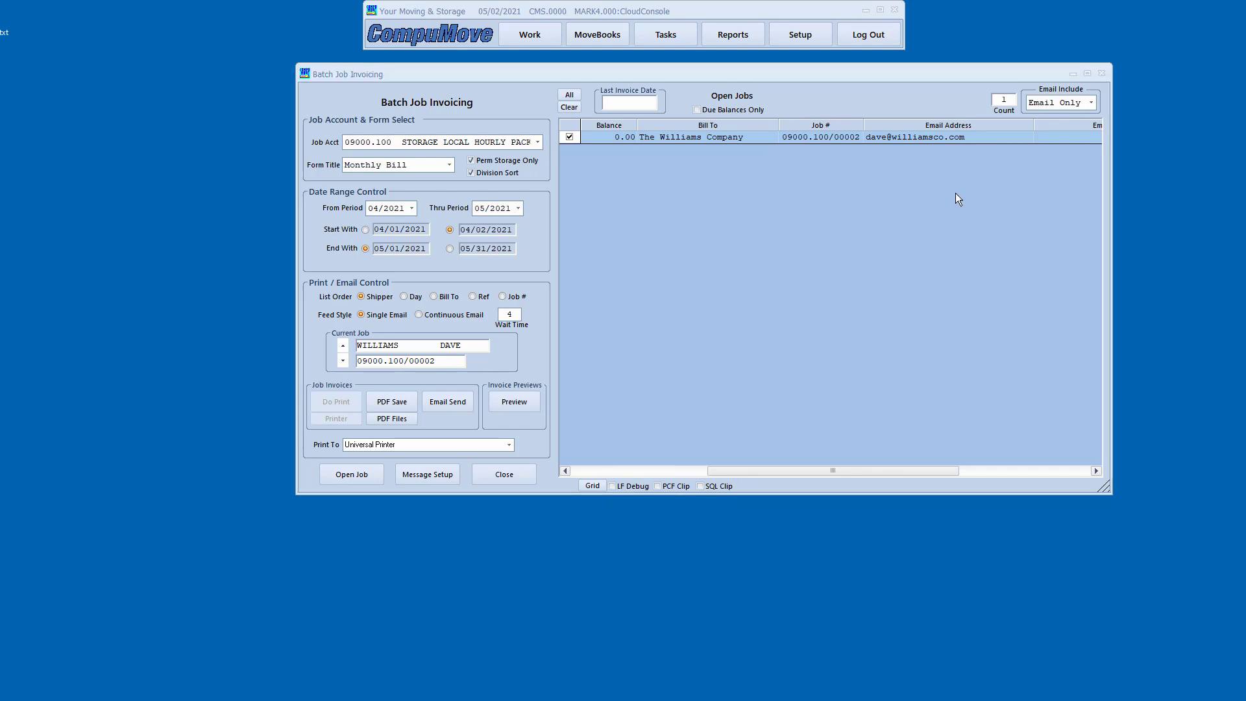
mouse_move(845, 114)
left_mouse_down()
mouse_move(959, 159)
mouse_move(1019, 157)
left_mouse_up()
left_click_drag(417, 378, 479, 420)
Step: Generate a batch invoice preview for all open jobs, with Email Include set to All and the continuous feed style
left_click(446, 314)
left_click(1092, 103)
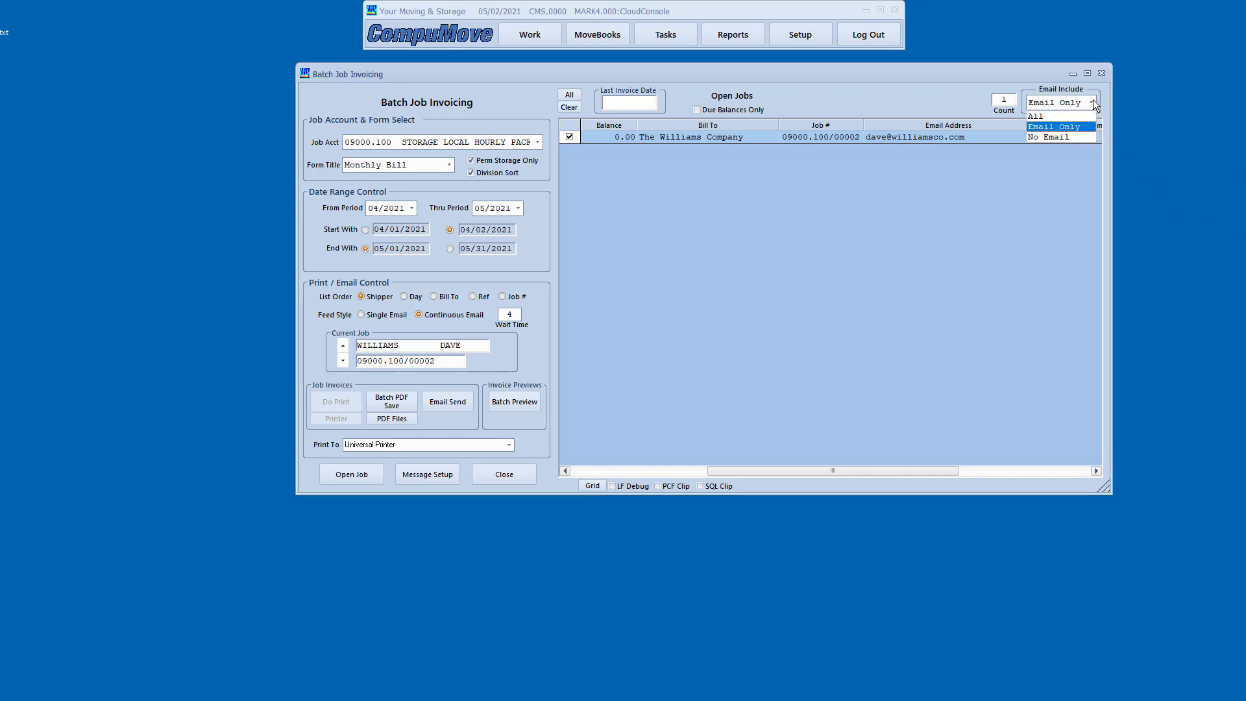
left_click(1058, 116)
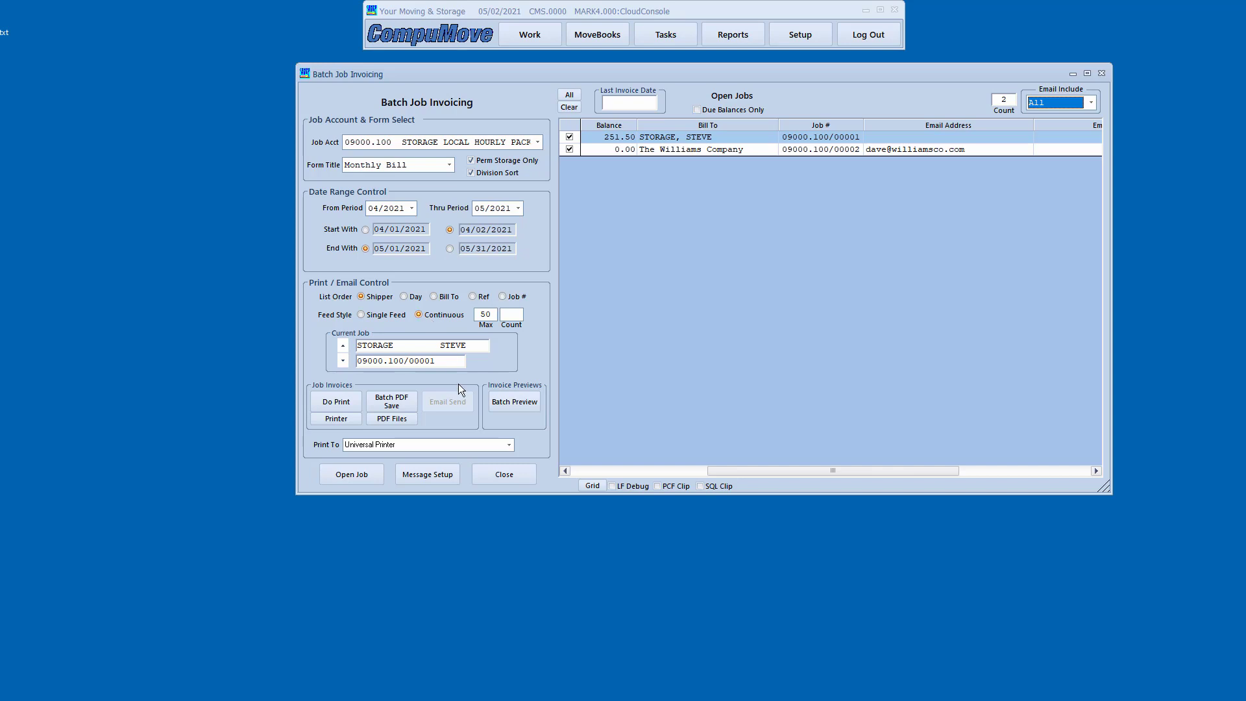
left_click(522, 403)
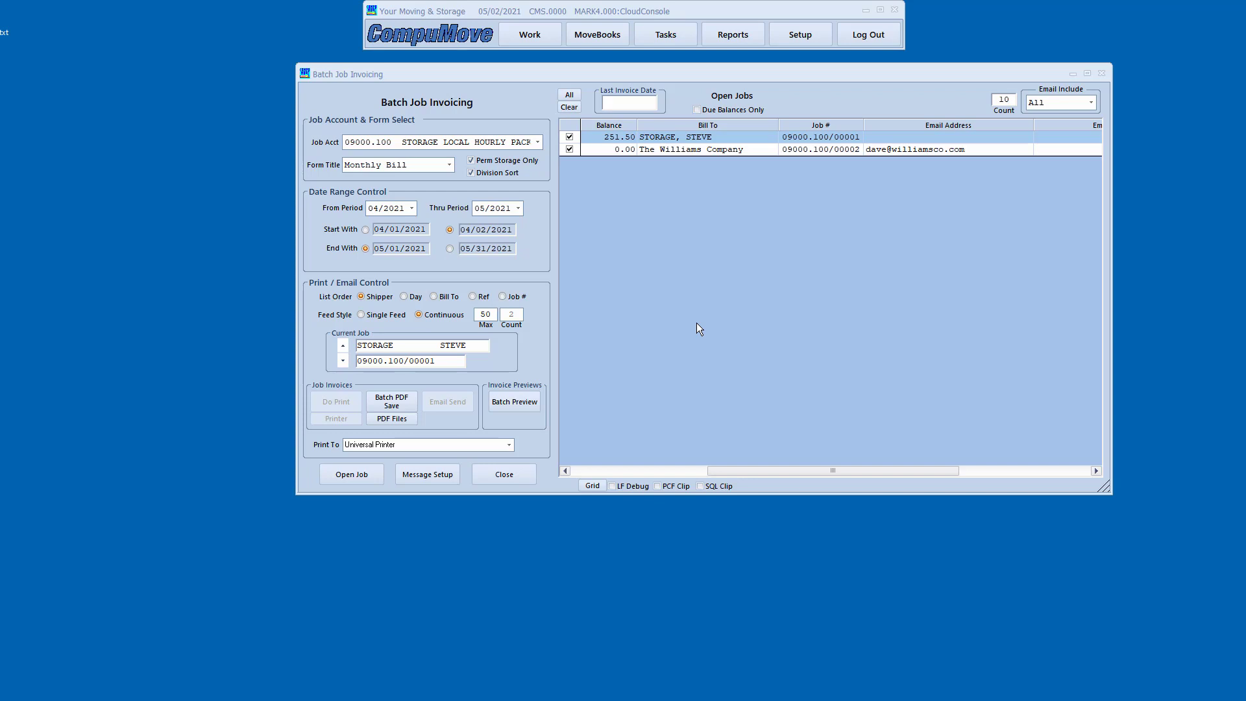
left_click(516, 402)
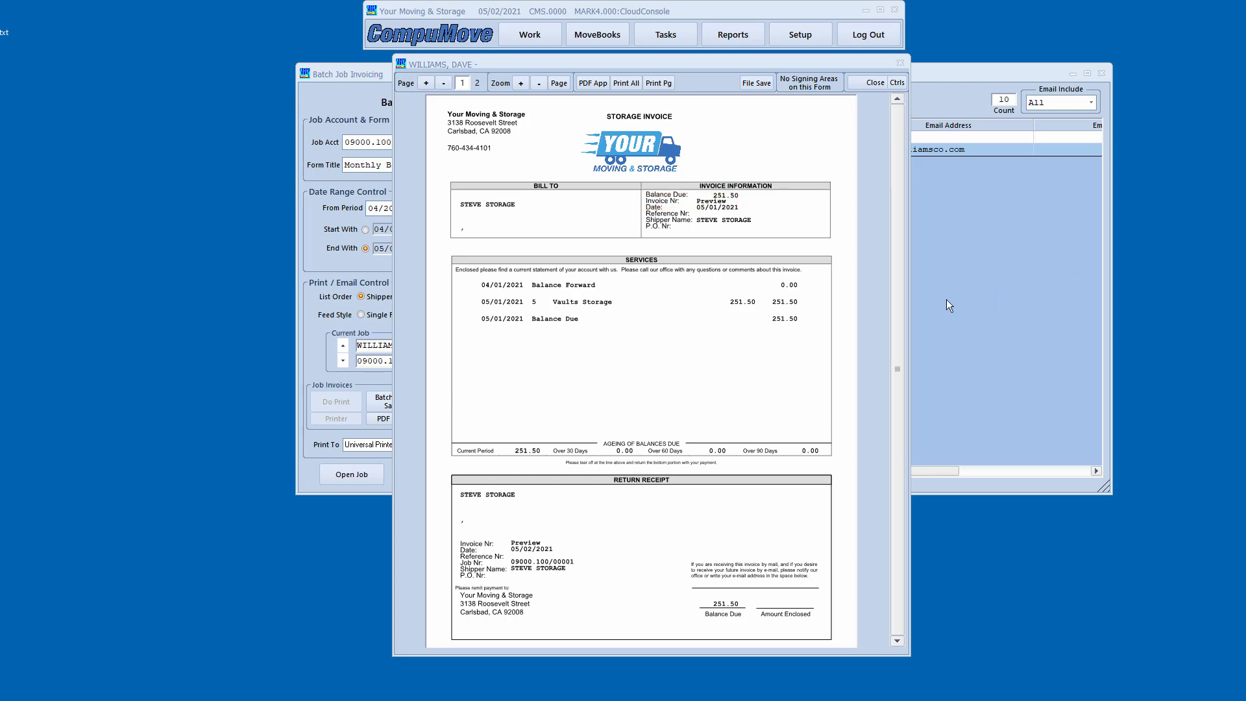
Step: Examine the billing address, services, payment line and return receipt on page 2 of the invoice preview, and close it
left_click(425, 83)
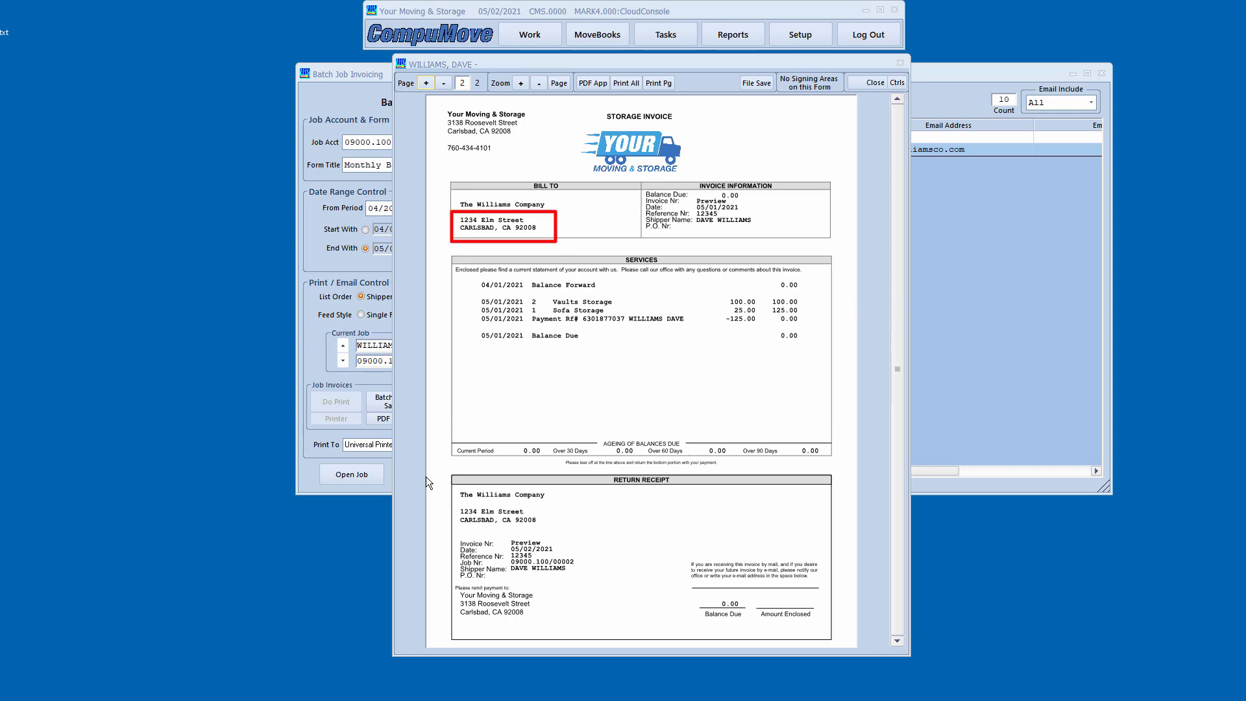
left_click_drag(433, 469, 852, 649)
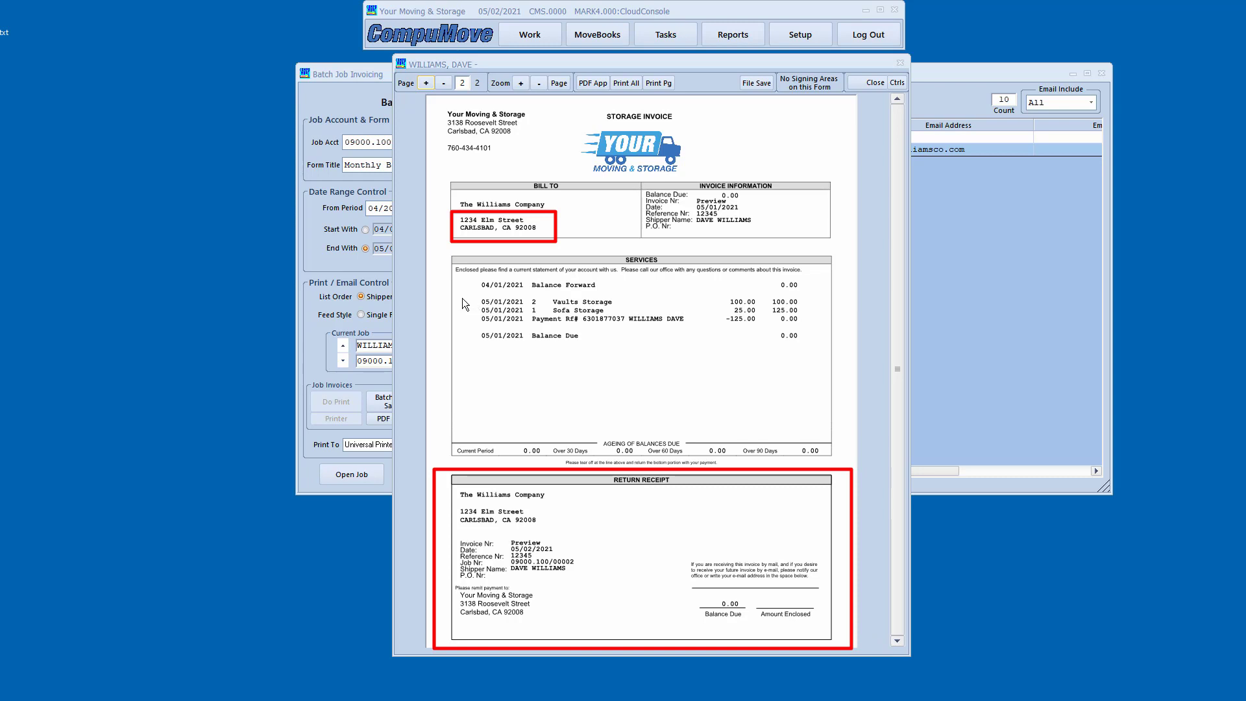
left_click_drag(462, 296, 805, 334)
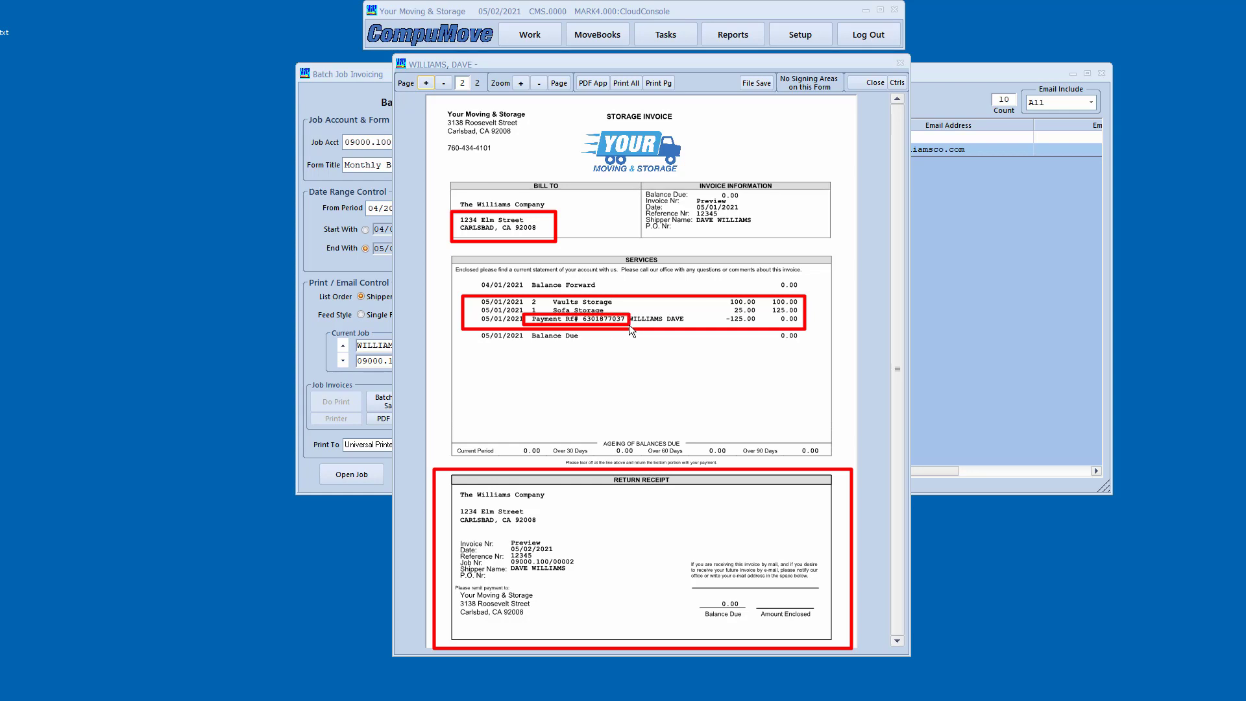
left_click_drag(629, 325, 797, 328)
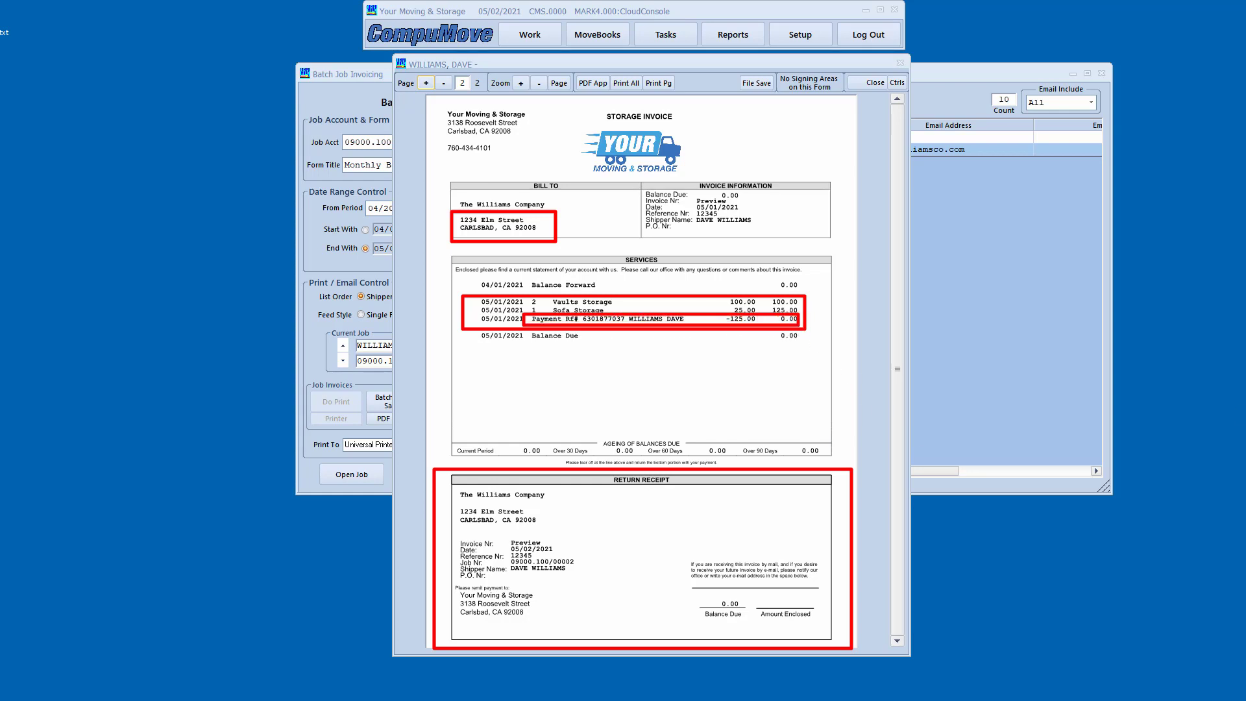
key("Escape")
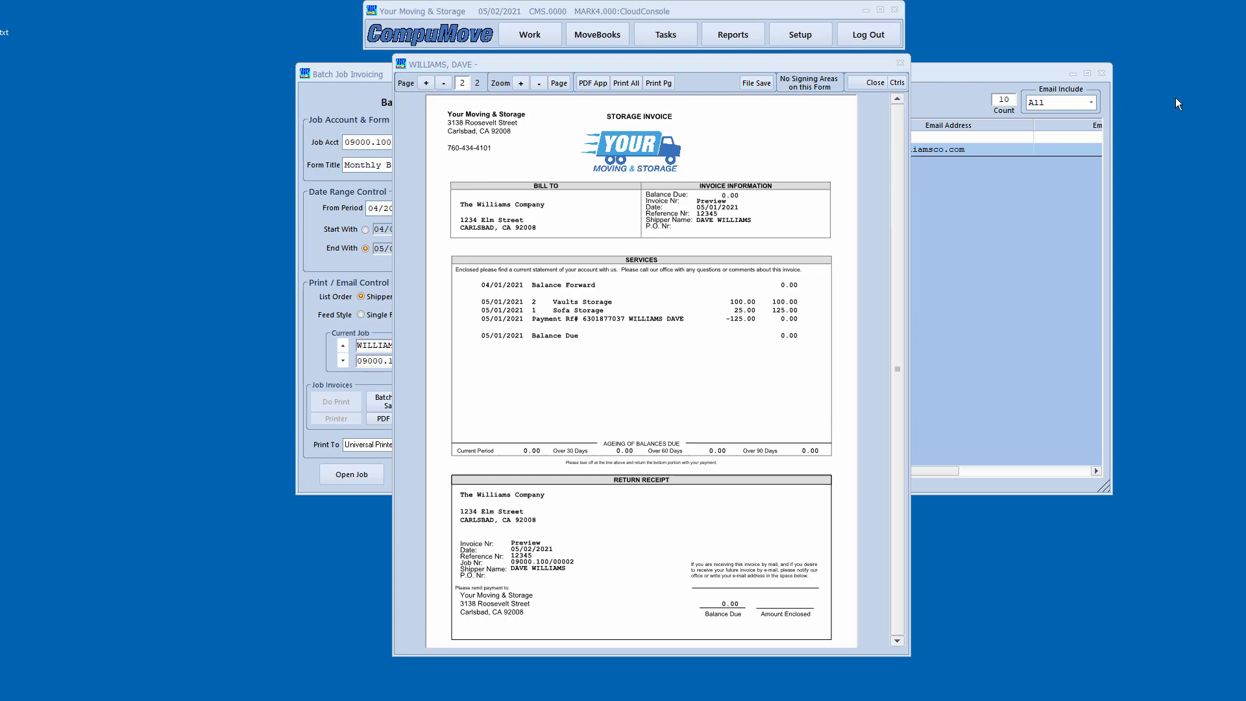
left_click(861, 84)
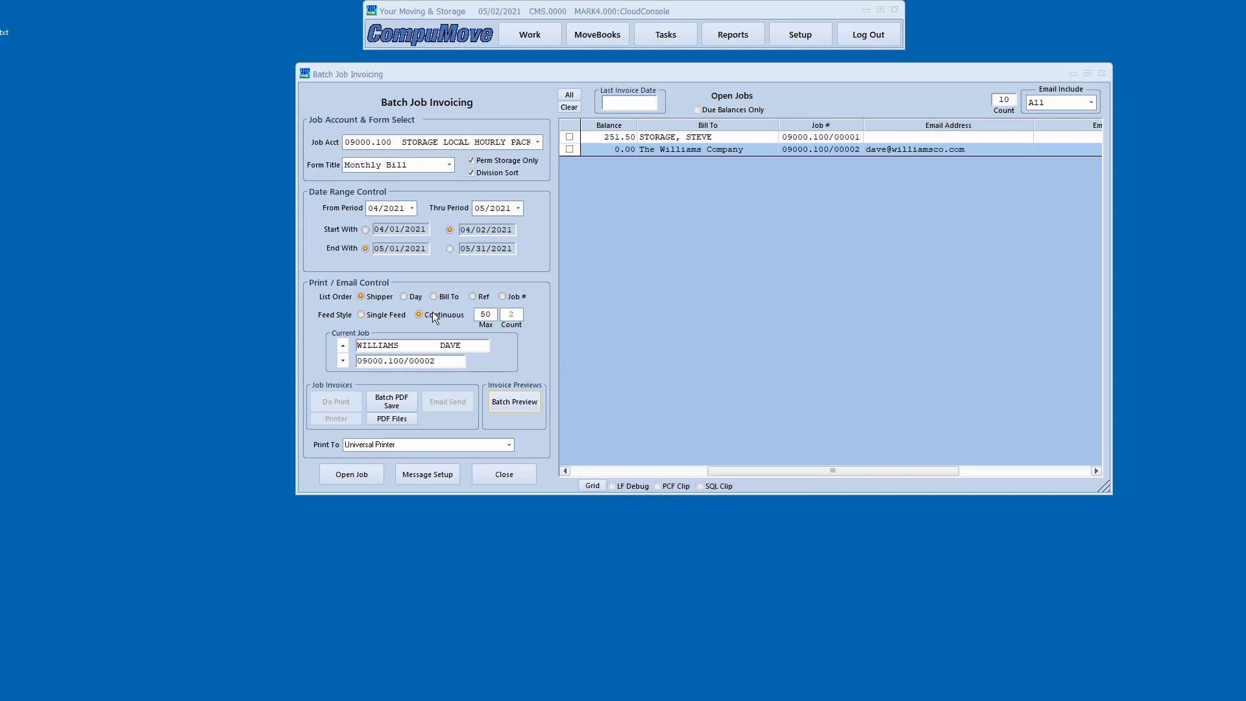
Step: Select all open jobs and save their Monthly Bill invoices as a batch PDF in C:\DOCS under the suggested file name
left_click(574, 97)
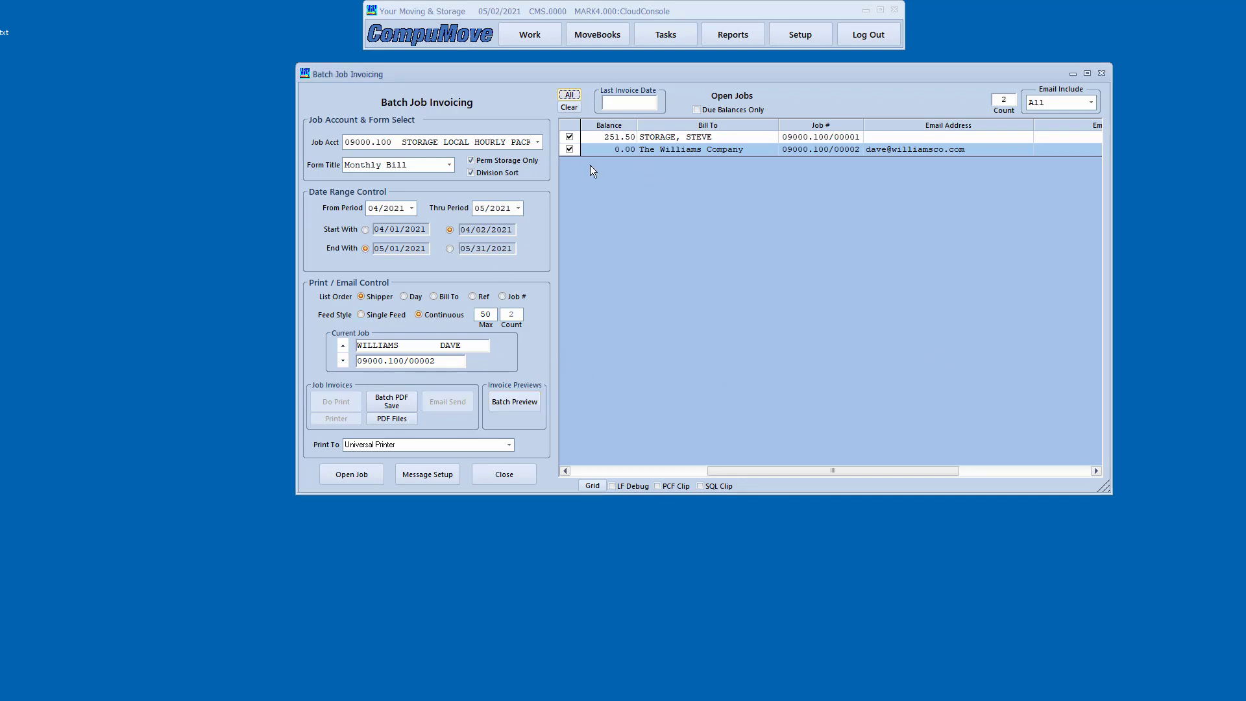
left_click(683, 139)
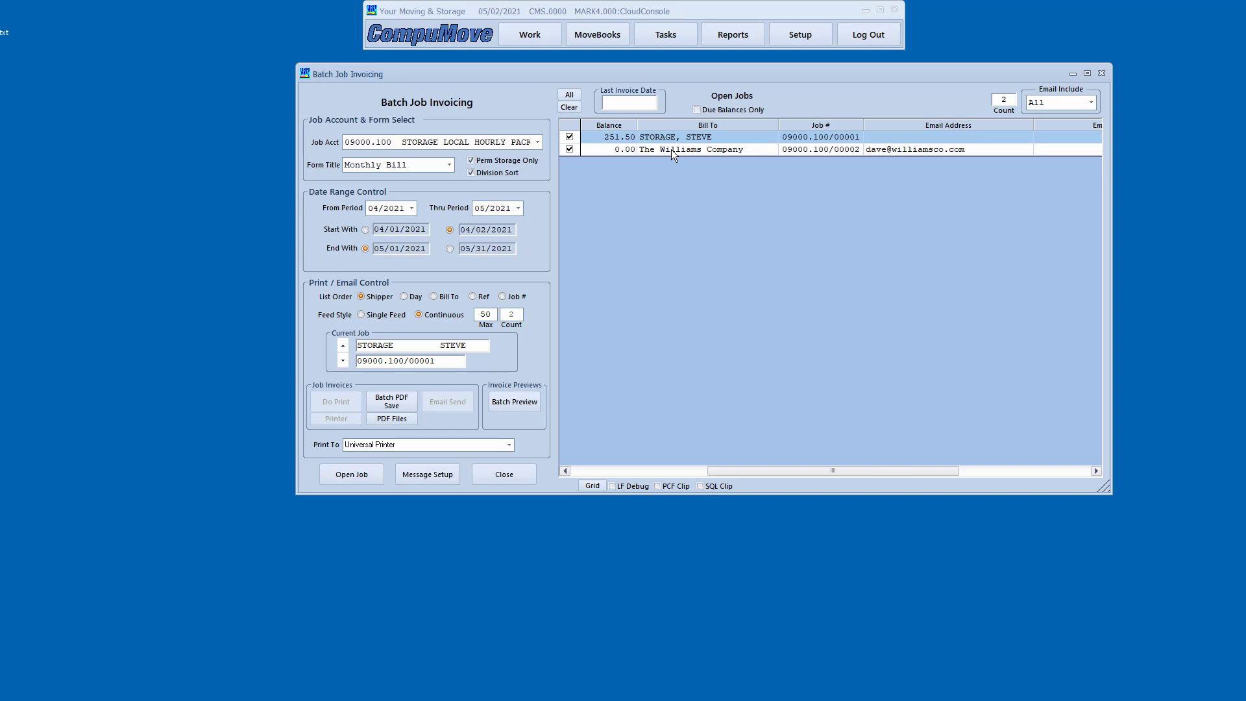
left_click(390, 401)
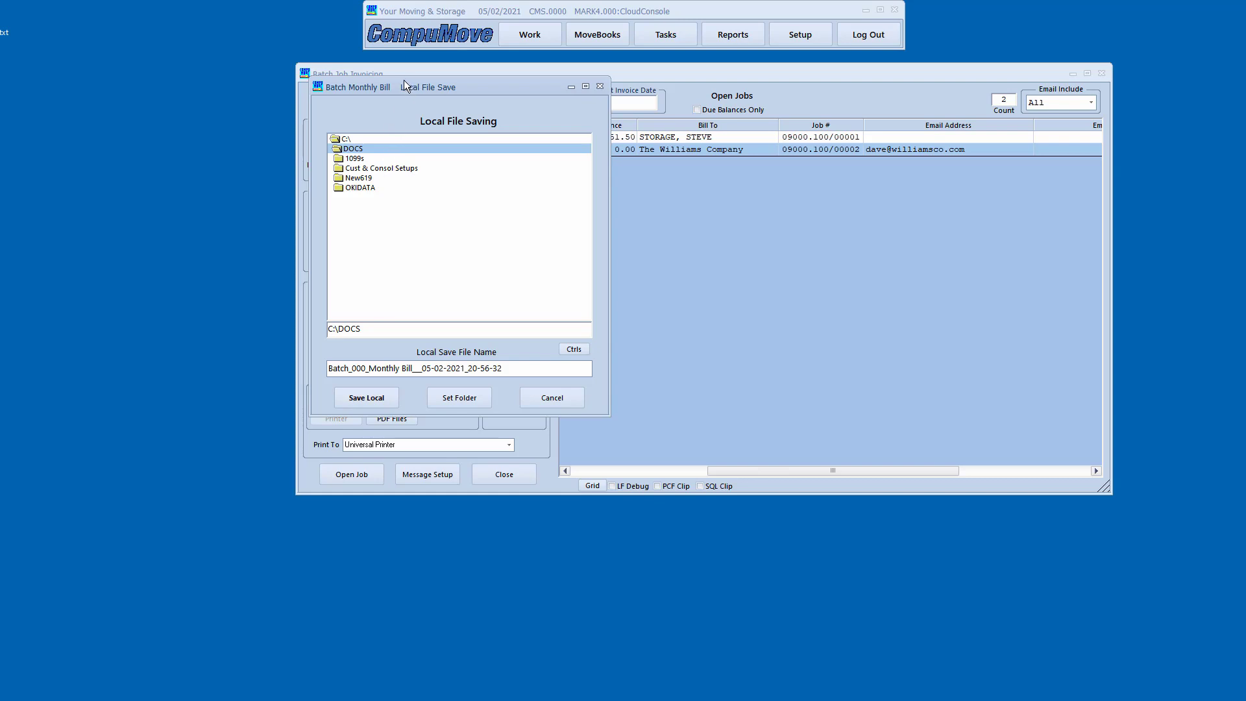
left_click_drag(404, 81, 686, 164)
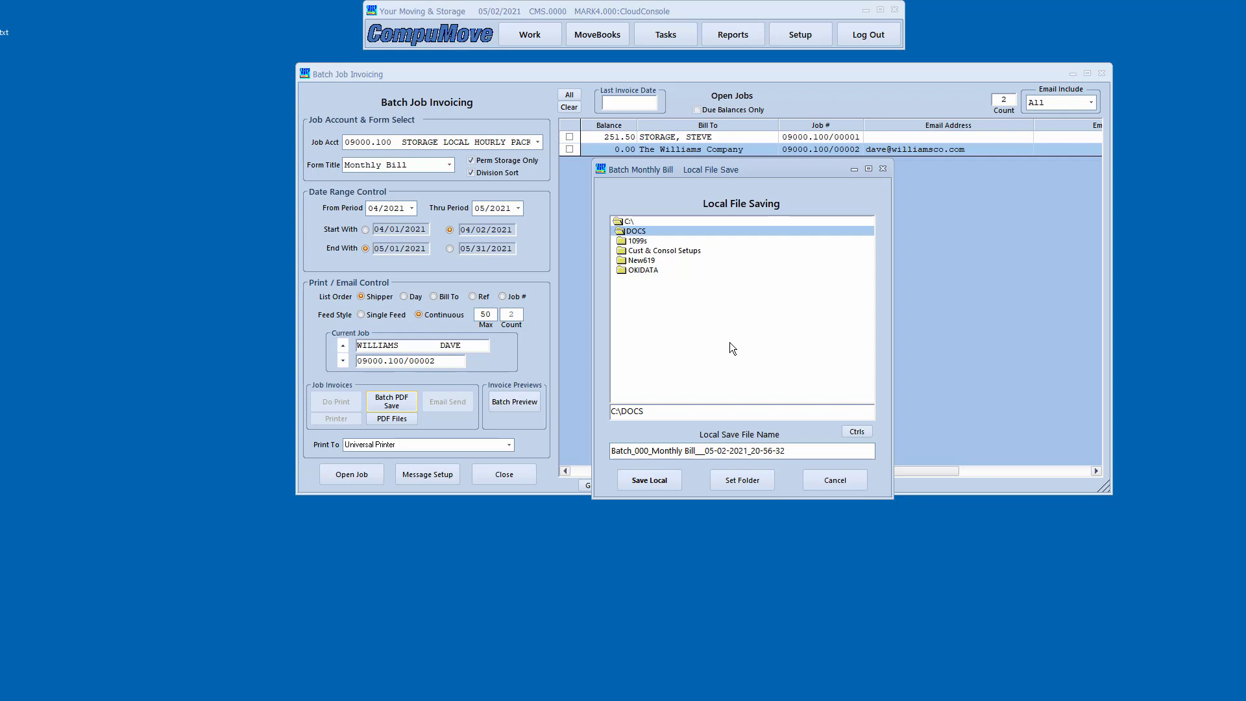
left_click(646, 481)
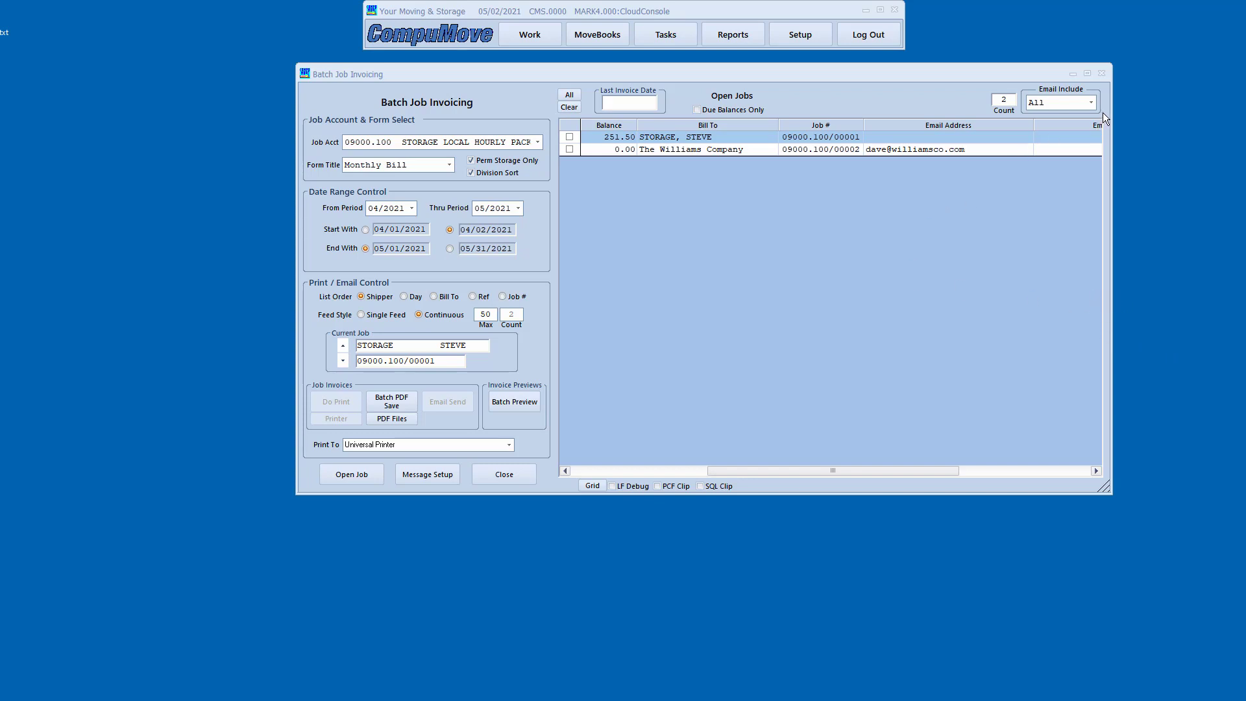
Step: Compare the open jobs under the Email Only and No Email filters, and return Email Include to All
left_click(1088, 101)
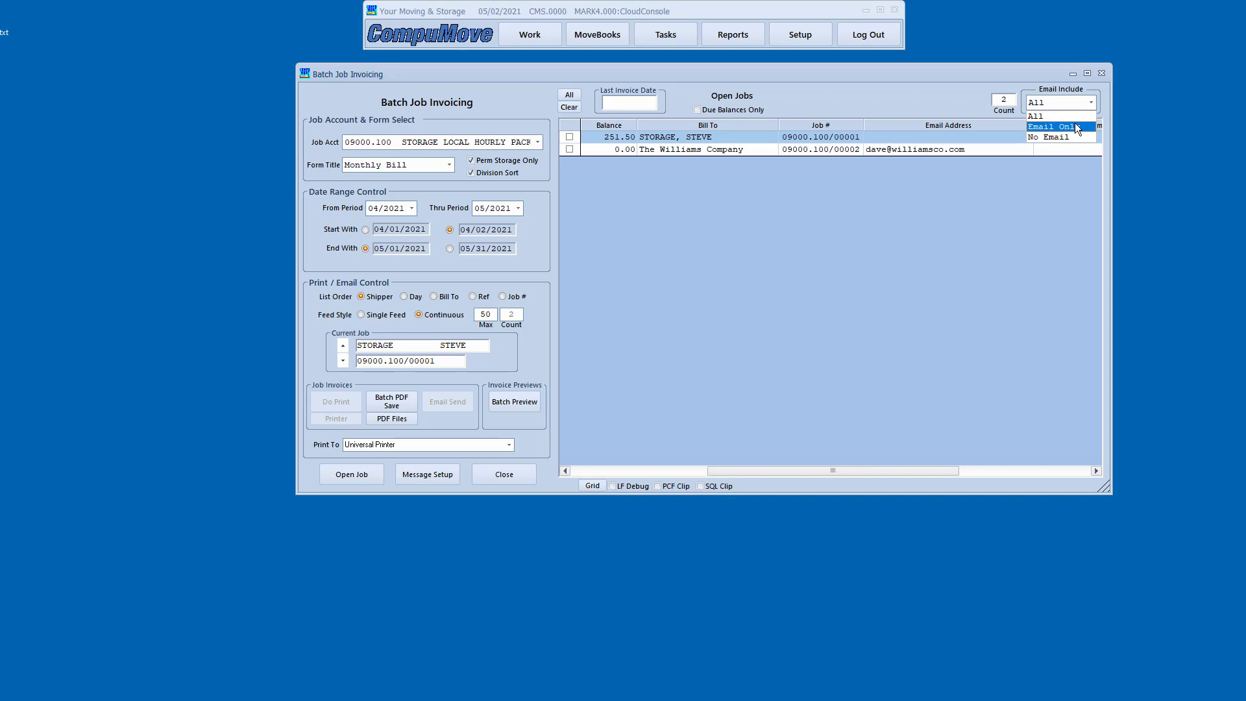
left_click(1076, 128)
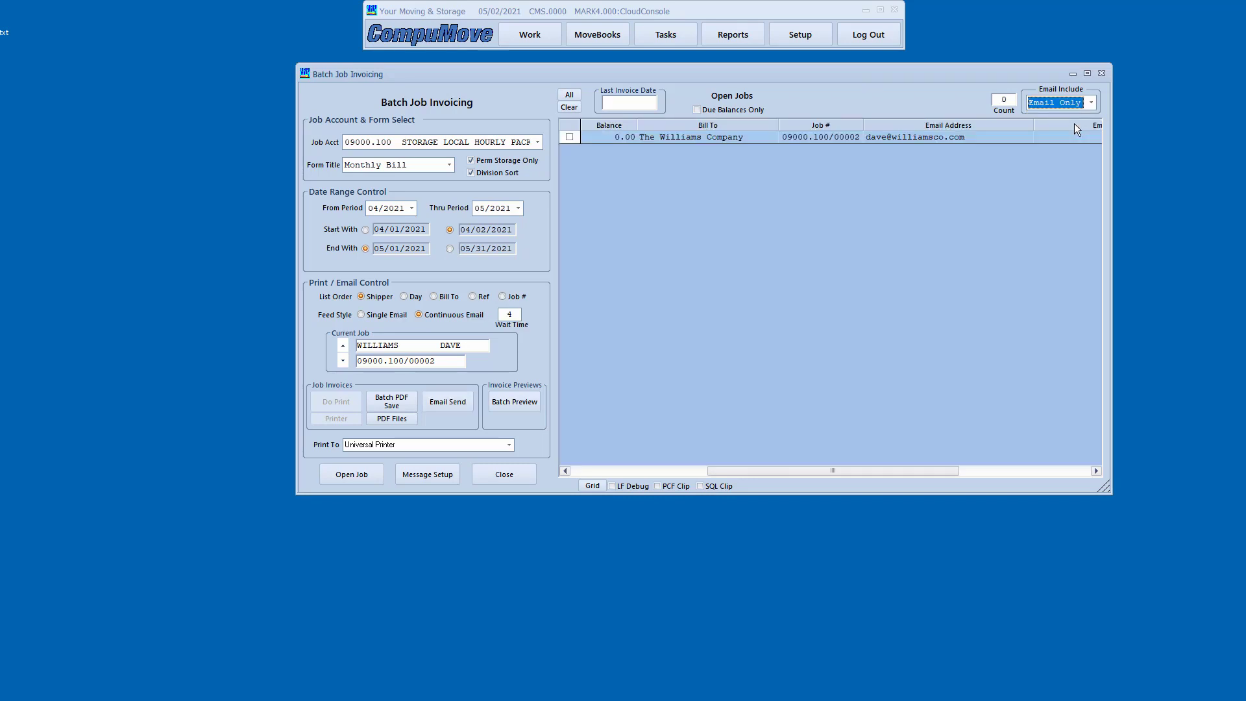
left_click(763, 137)
left_click(1091, 103)
left_click(1076, 133)
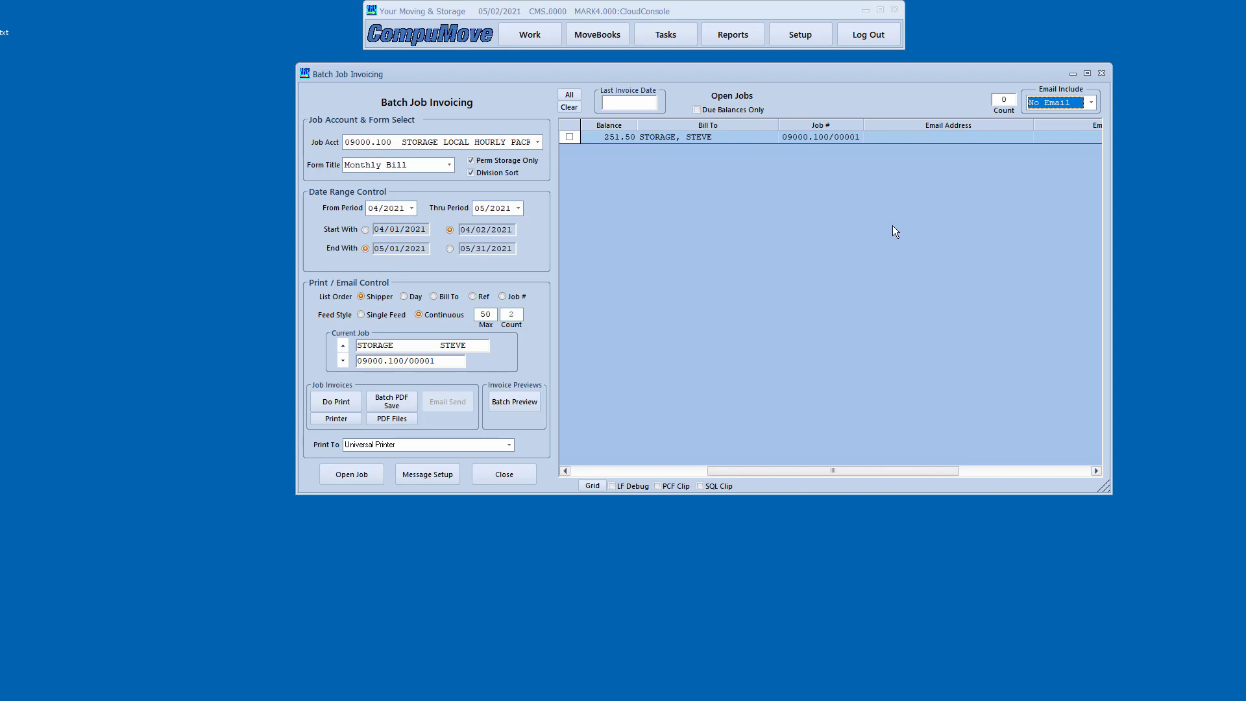
left_click(1092, 104)
left_click(1055, 117)
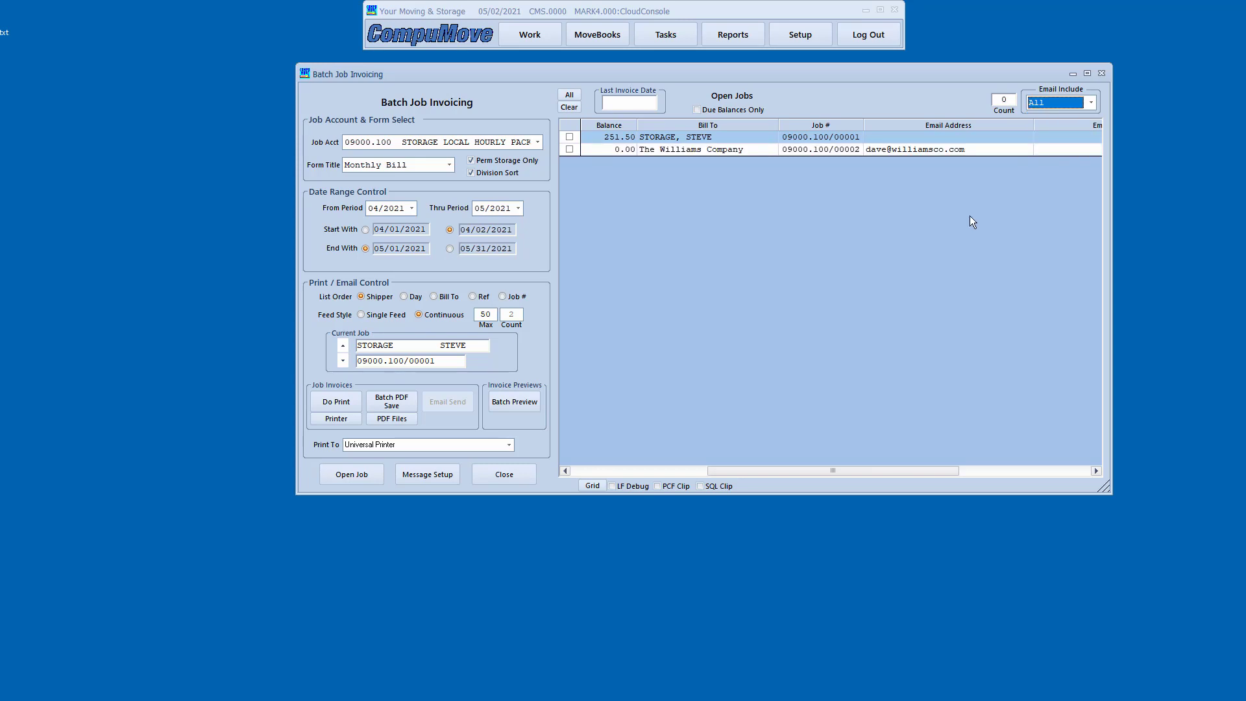
Step: Open The Williams Company job's documents, display the stored Monthly Bill invoice, and close it
left_click(736, 153)
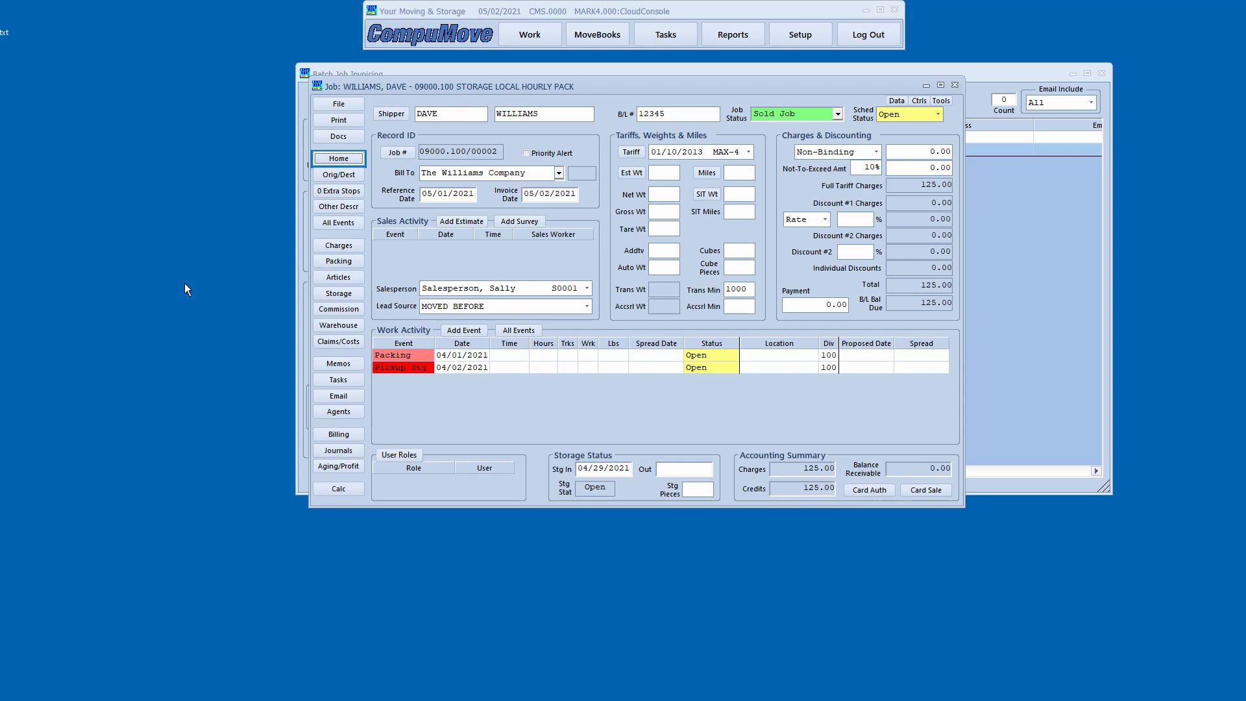
left_click(339, 136)
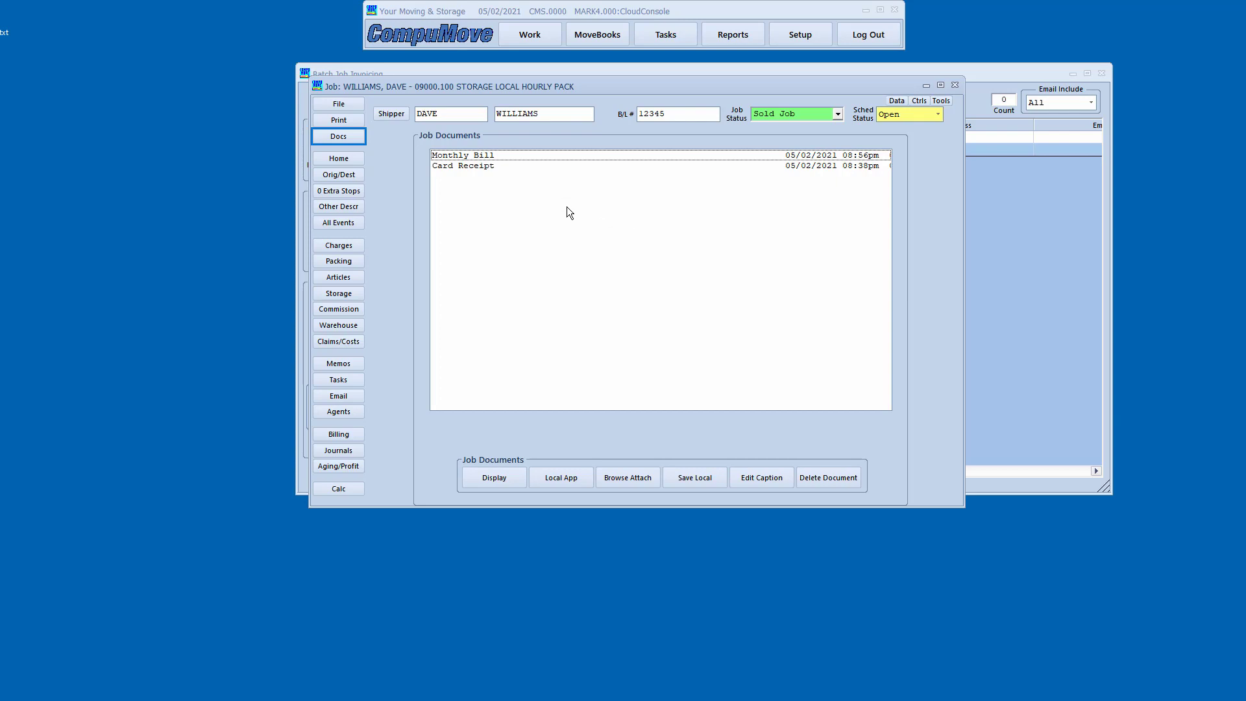
left_click(488, 167)
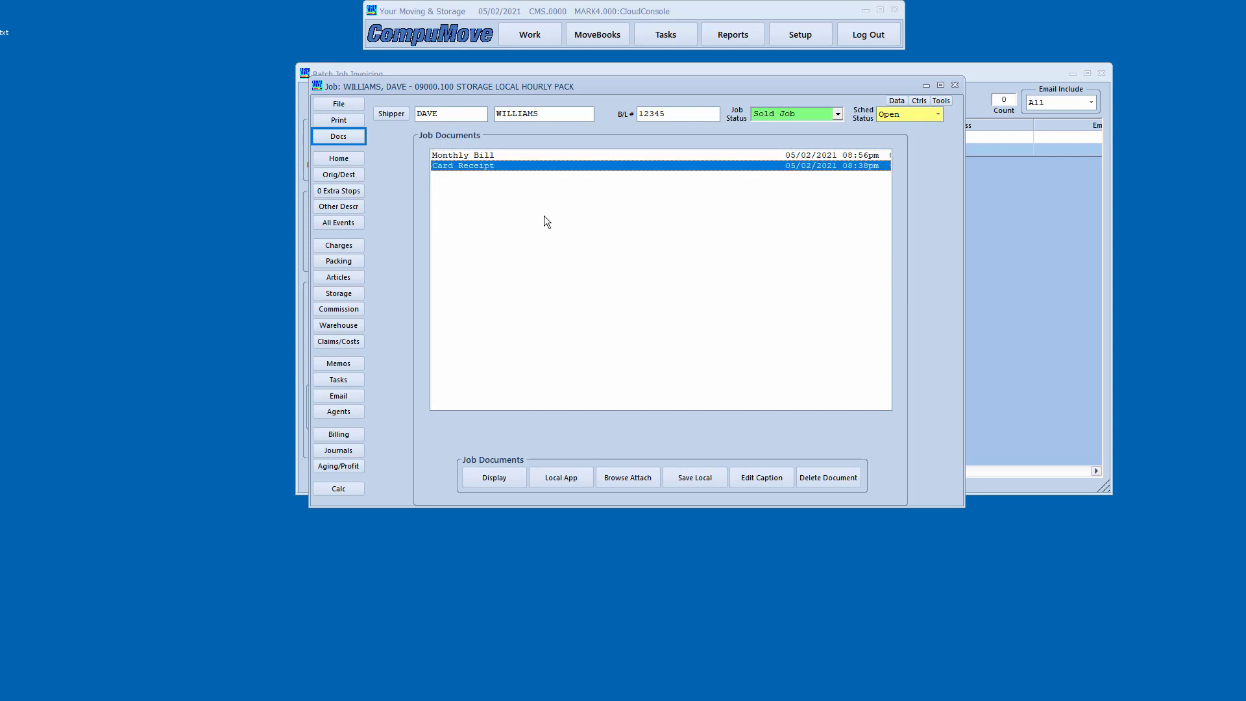
left_click(480, 156)
double_click(481, 154)
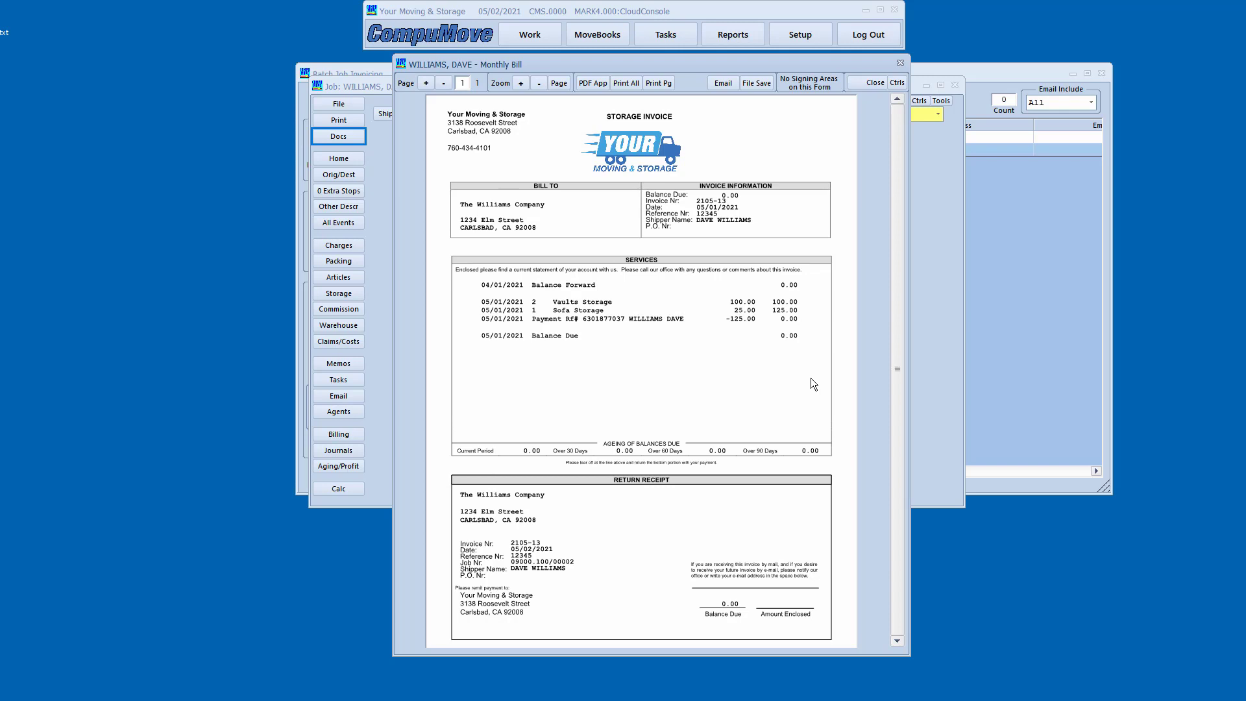
left_click(868, 82)
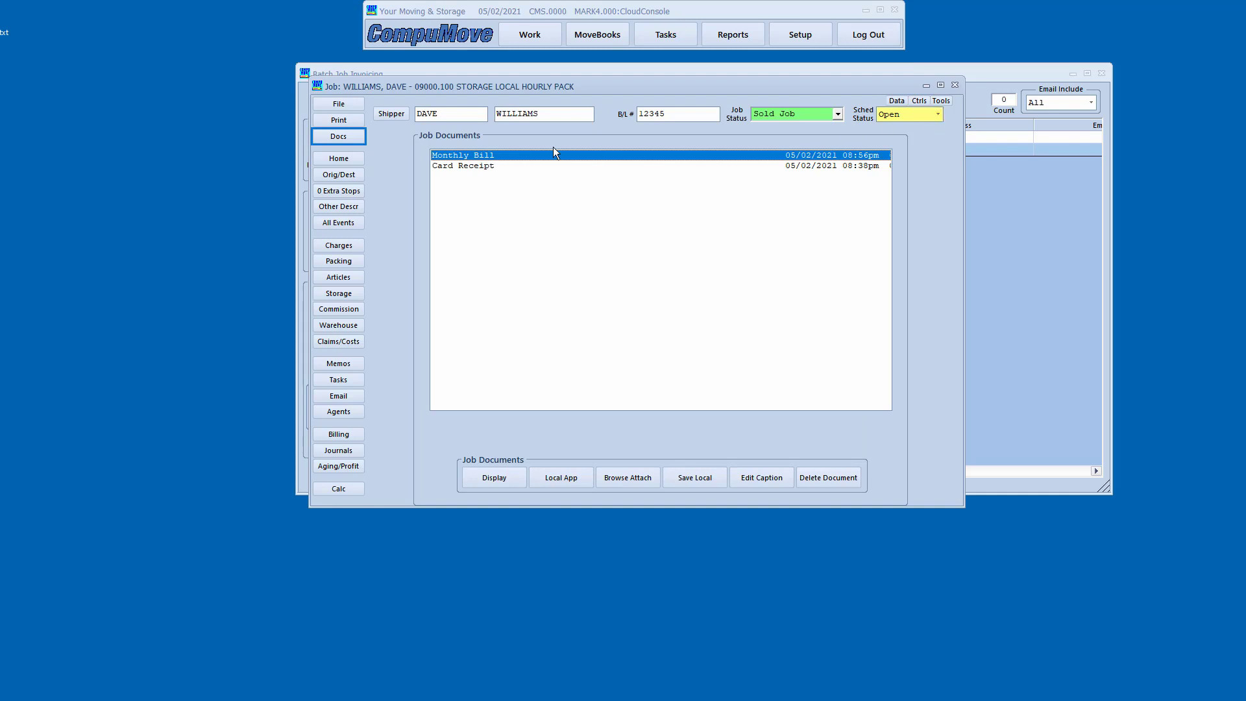
Step: Exit The Williams Company job without saving and return to Batch Job Invoicing
left_click(344, 105)
left_click(355, 153)
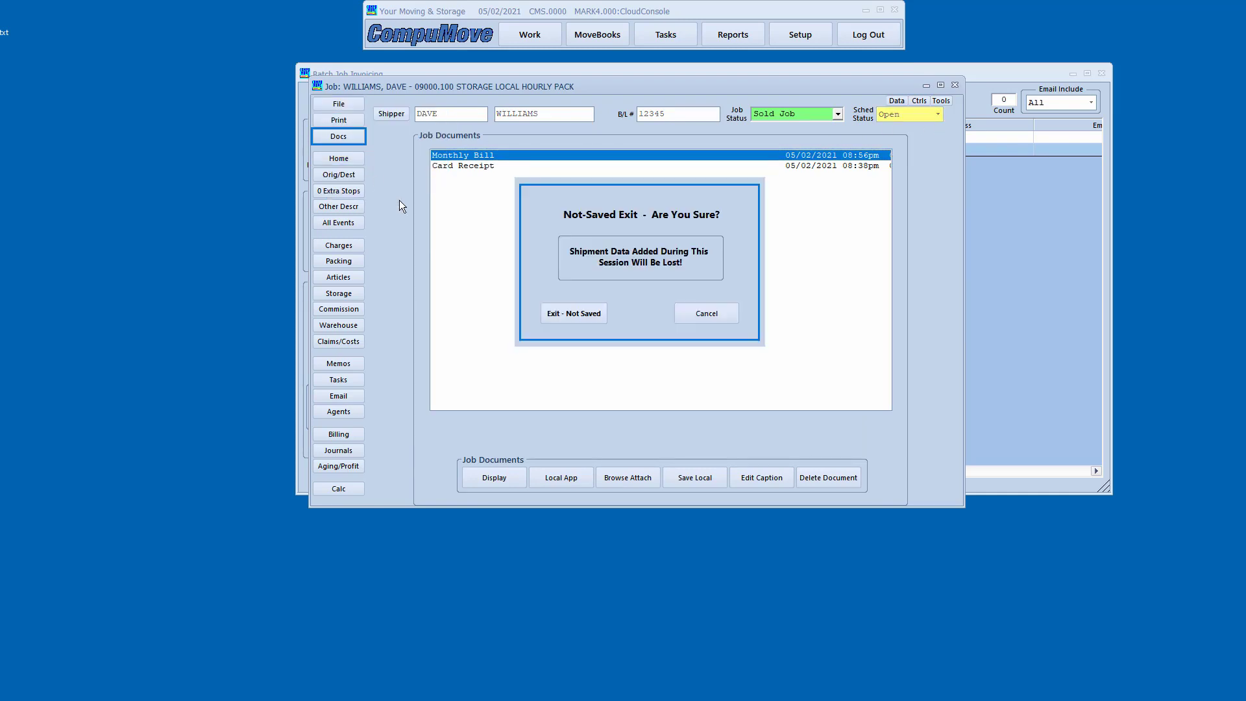
left_click(564, 310)
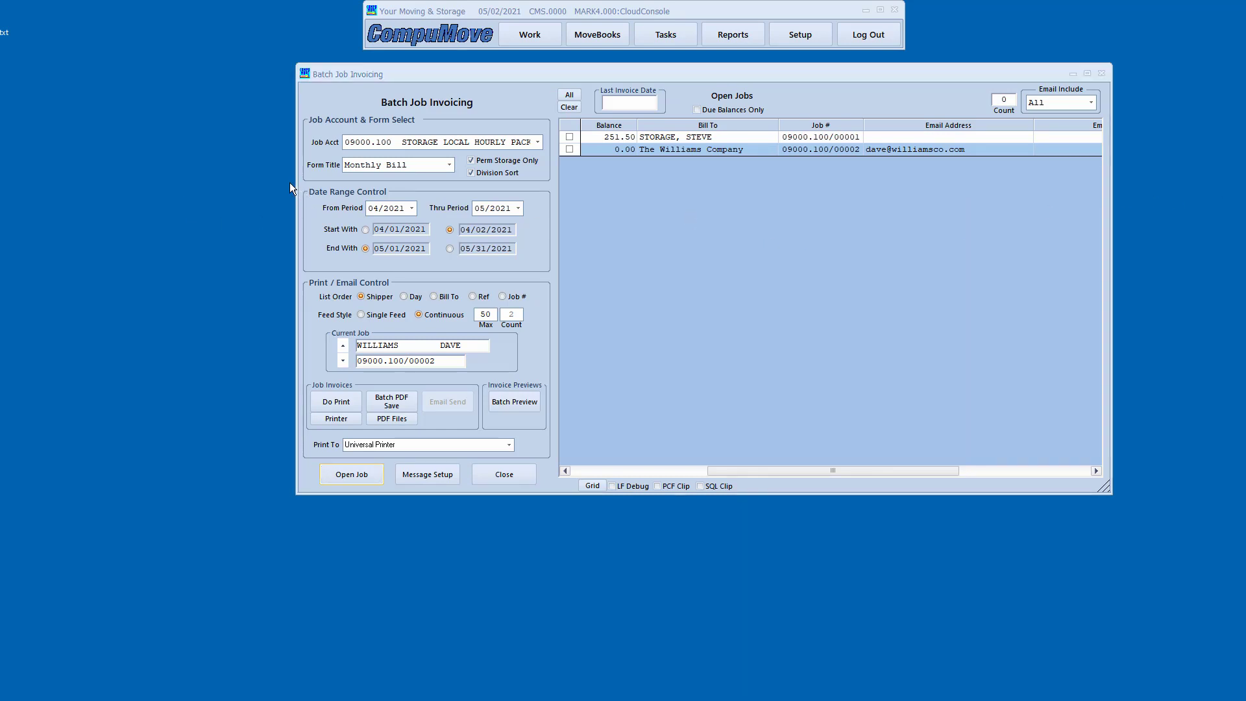
Step: Extend the invoicing date range by setting the Thru Period to 08/2021
mouse_move(290, 182)
left_mouse_down()
mouse_move(348, 252)
mouse_move(564, 286)
left_mouse_up()
left_click(517, 208)
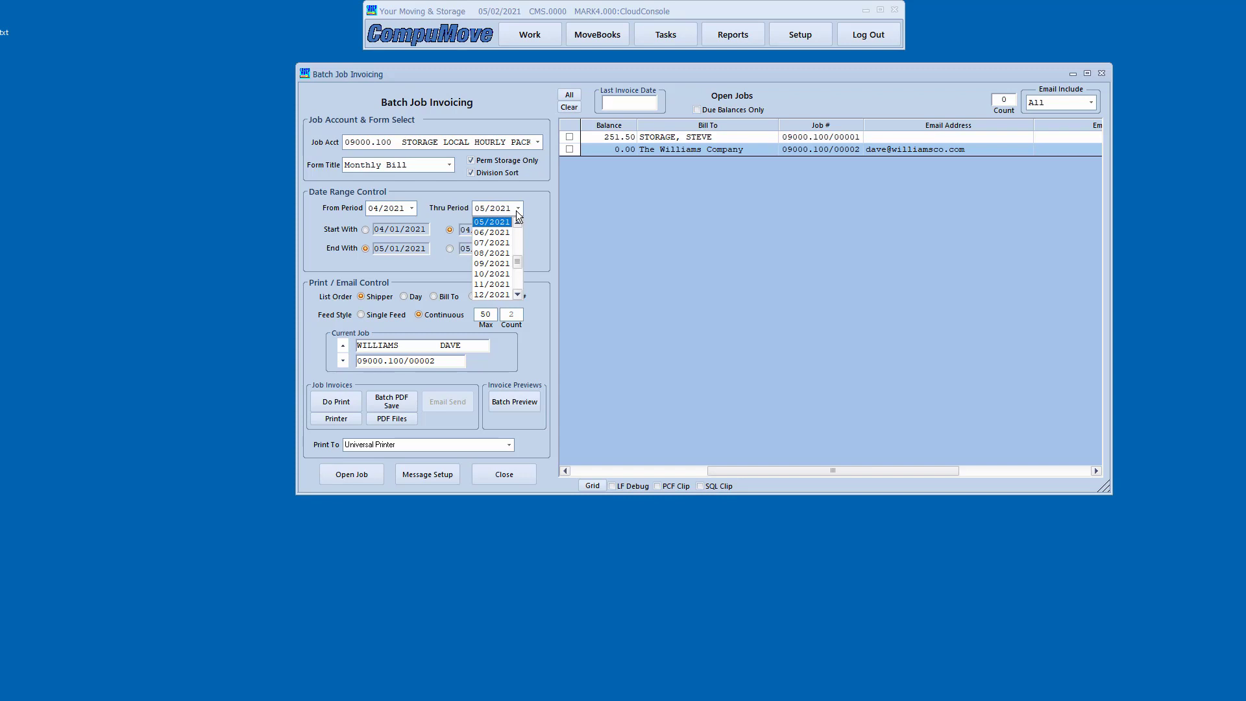
left_click(499, 252)
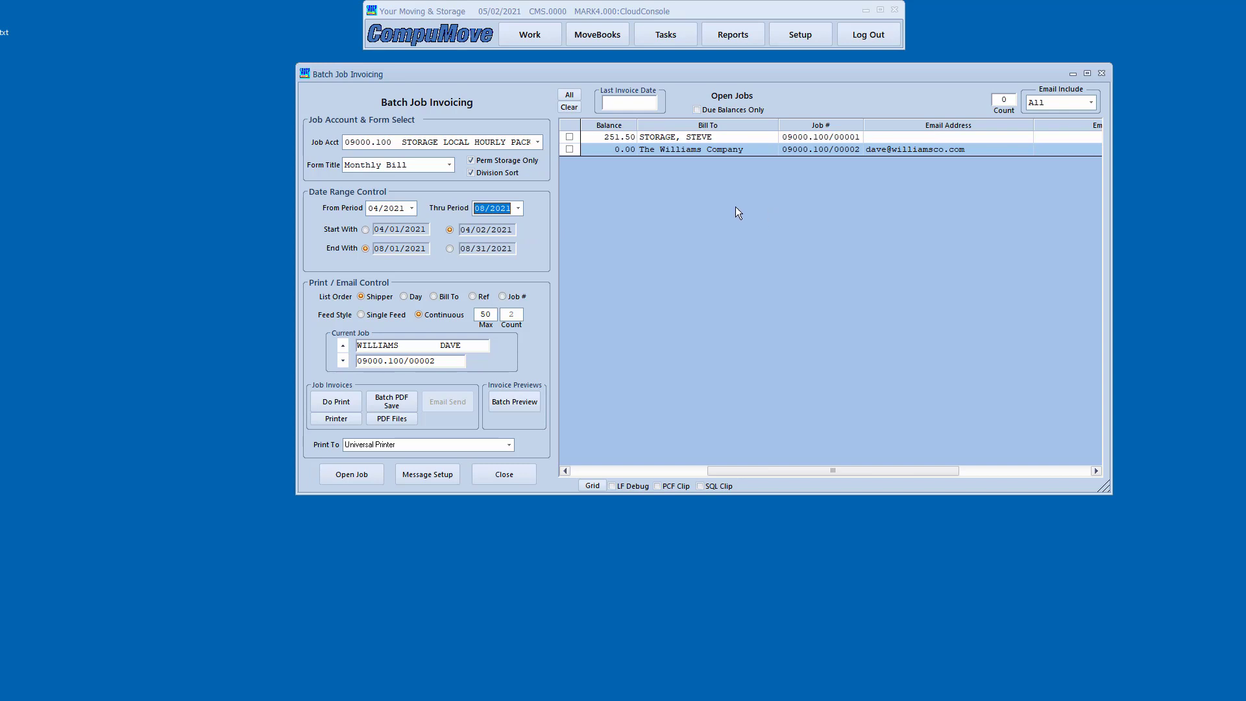
Step: Preview the Monthly Bill for The Williams Company job with Single Feed, without deleting the older copies
left_click(687, 148)
left_click(380, 315)
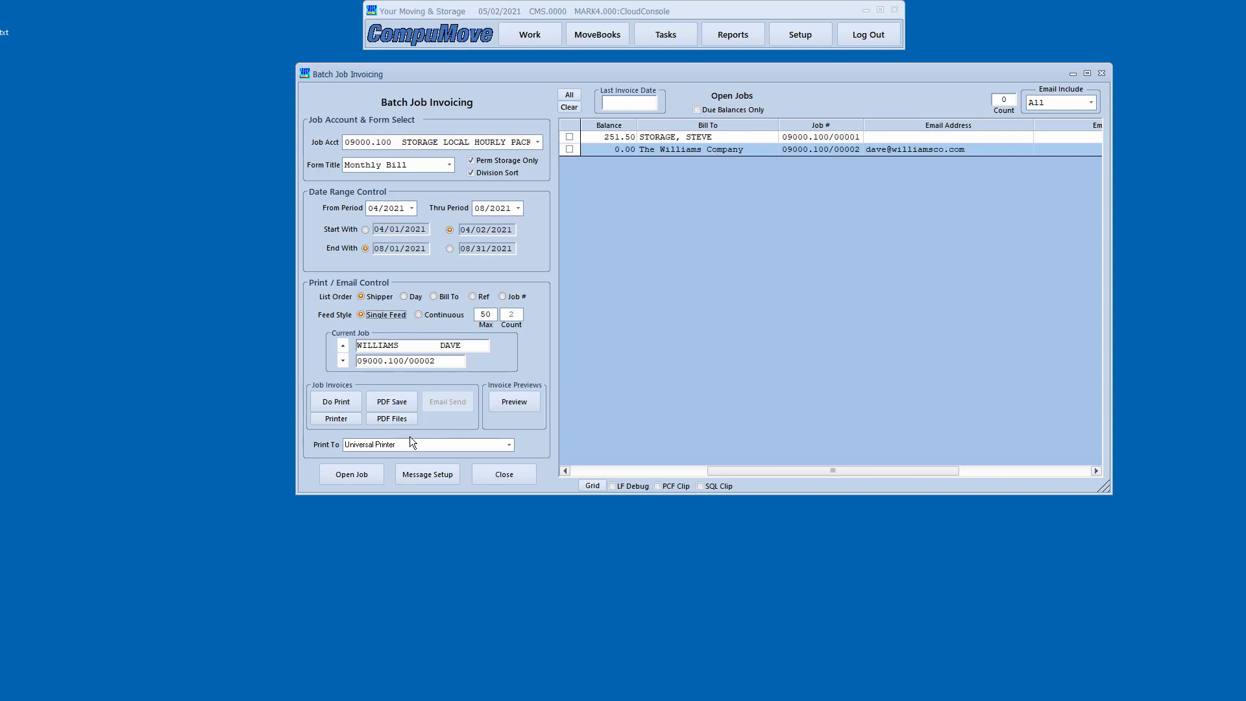
left_click(514, 400)
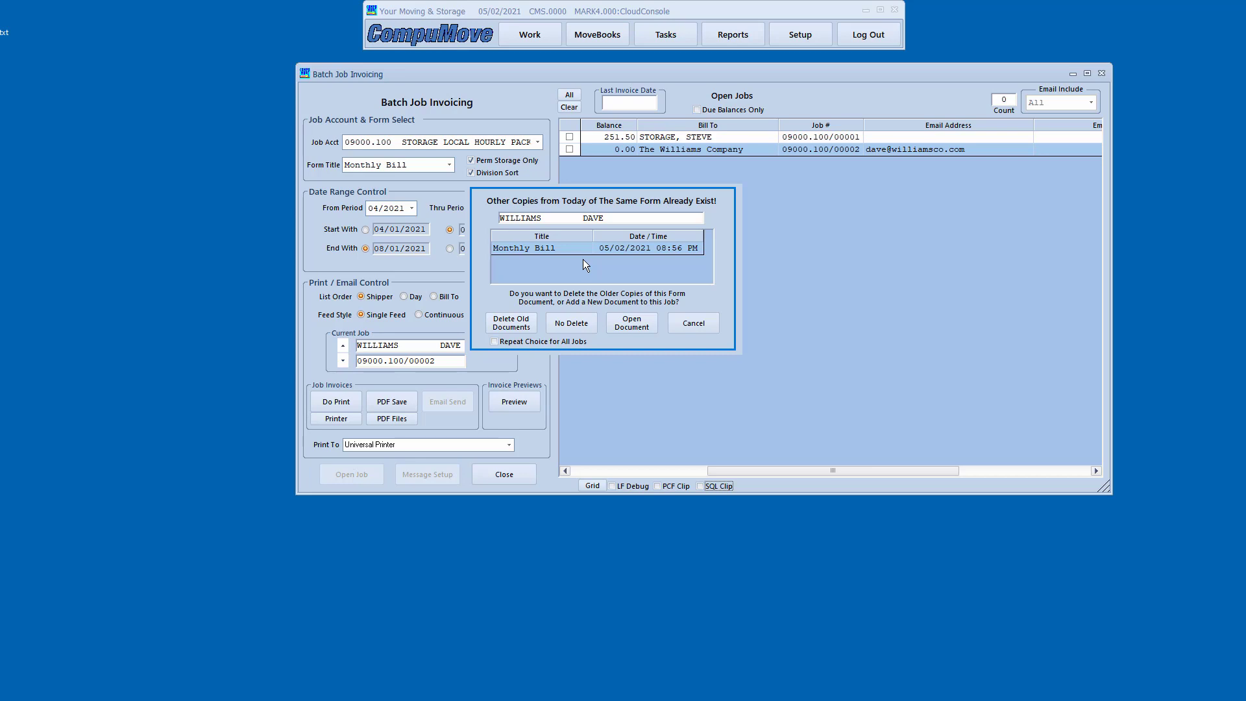
left_click(566, 327)
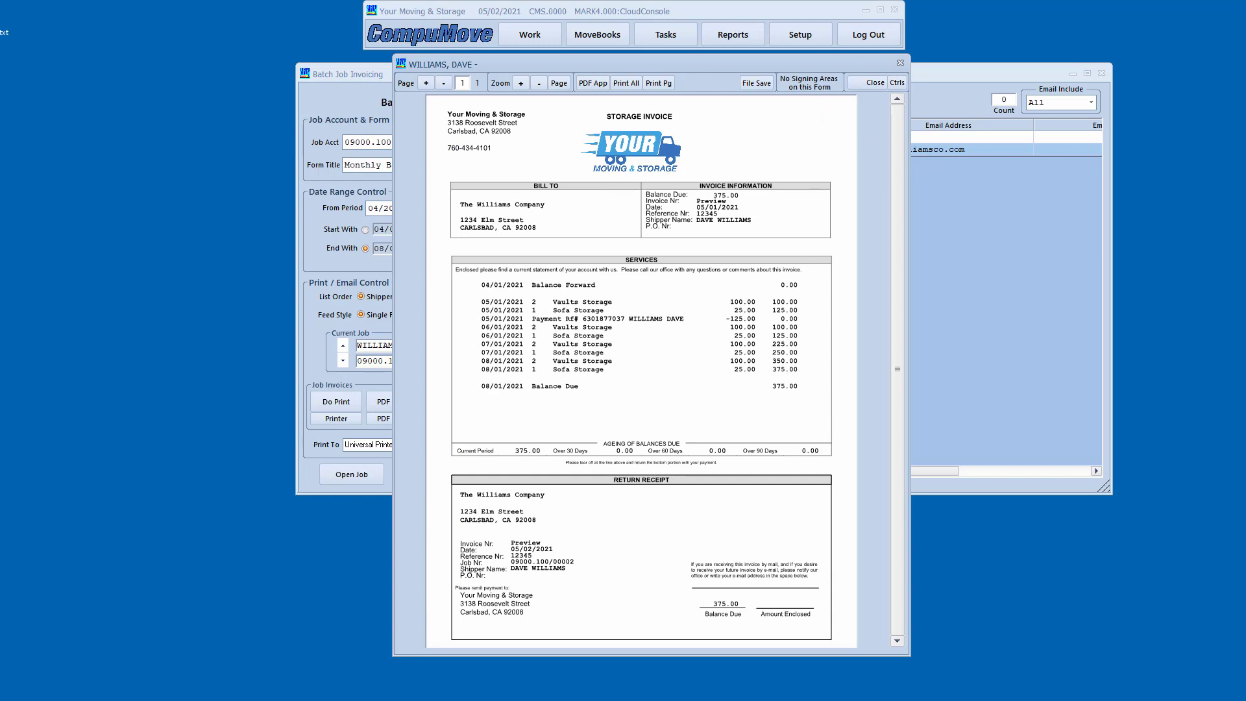
Step: Review the 05/01/2021 charges and payment and the June to August storage charges on the previewed invoice, and close it
mouse_move(466, 284)
left_mouse_down()
mouse_move(520, 326)
mouse_move(821, 323)
left_mouse_up()
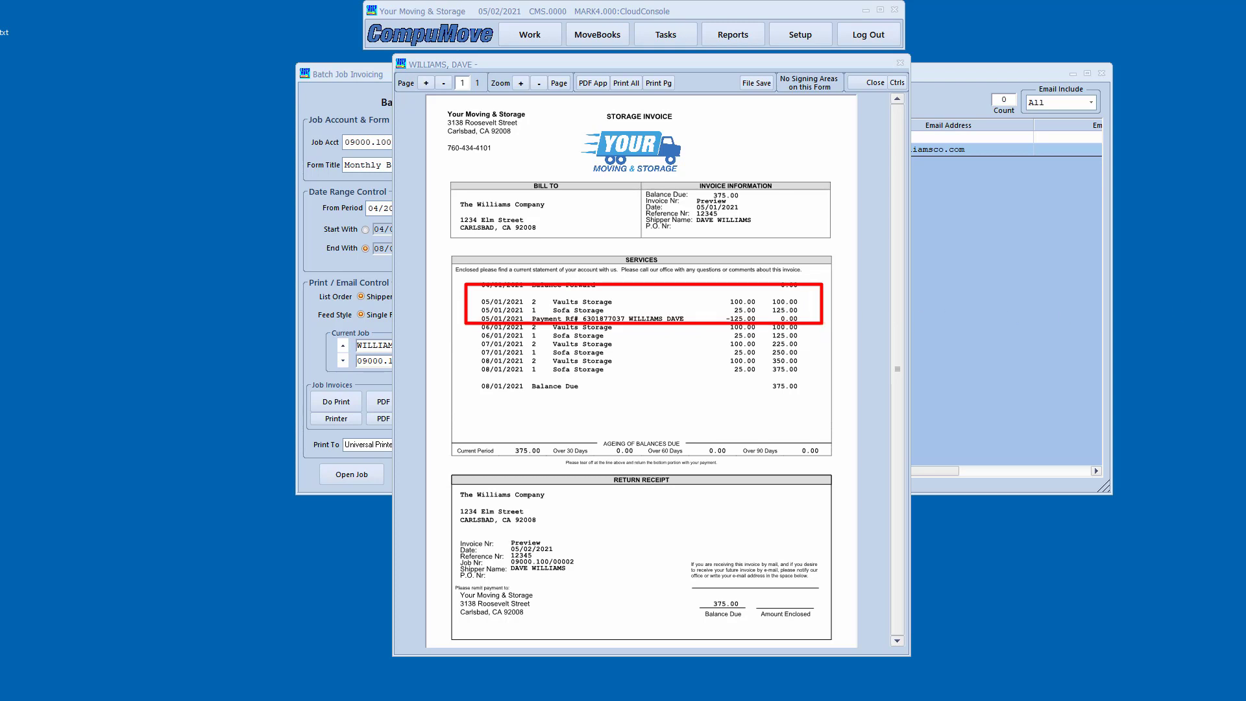
key("Escape")
mouse_move(478, 324)
left_mouse_down()
mouse_move(549, 350)
mouse_move(544, 368)
mouse_move(816, 378)
left_mouse_up()
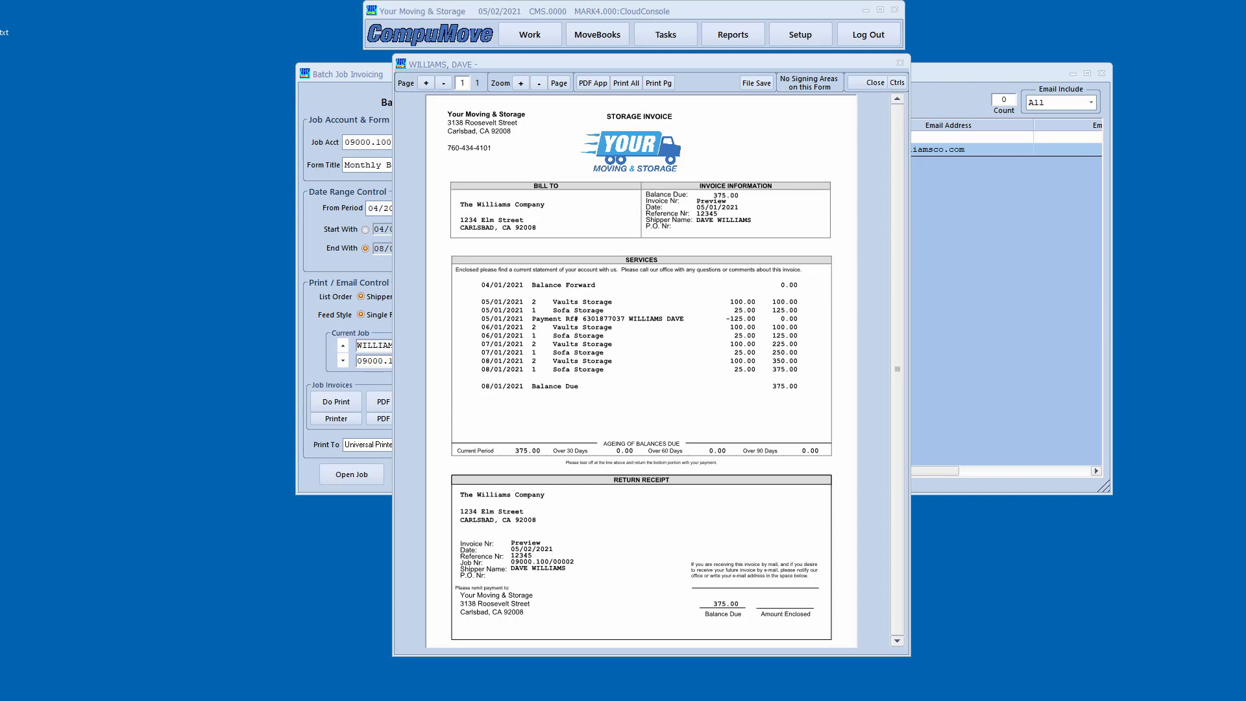
left_click(873, 82)
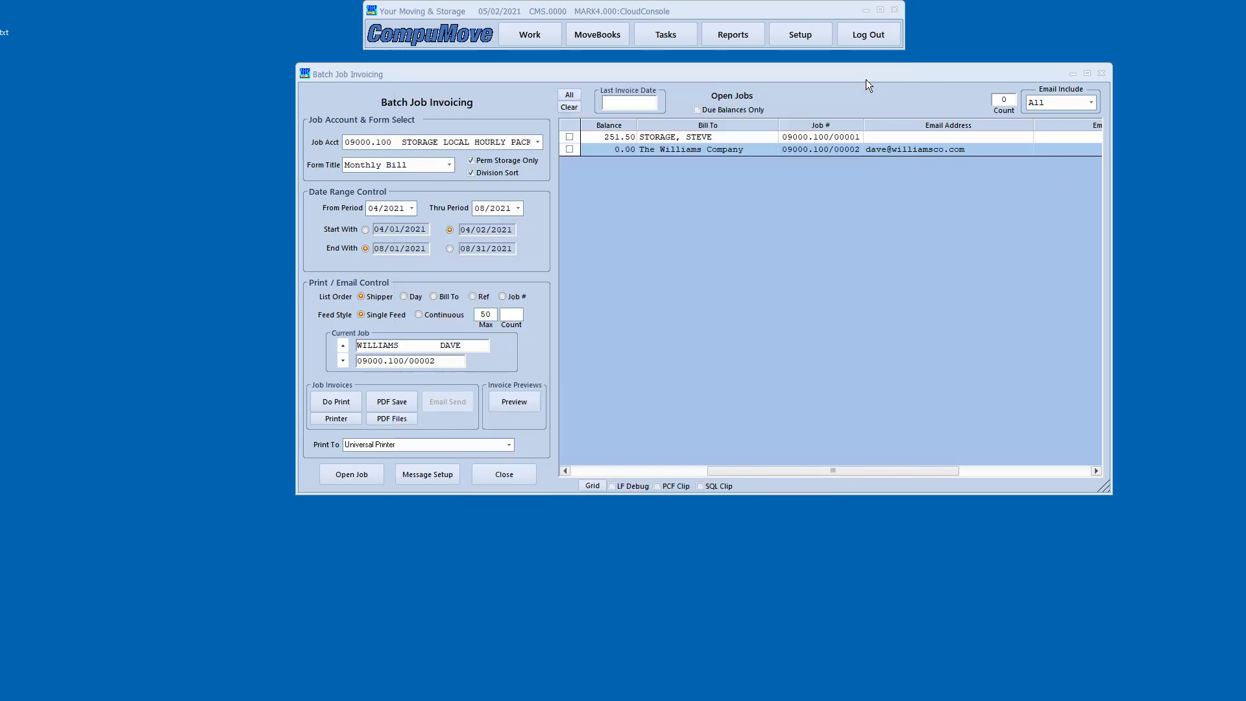